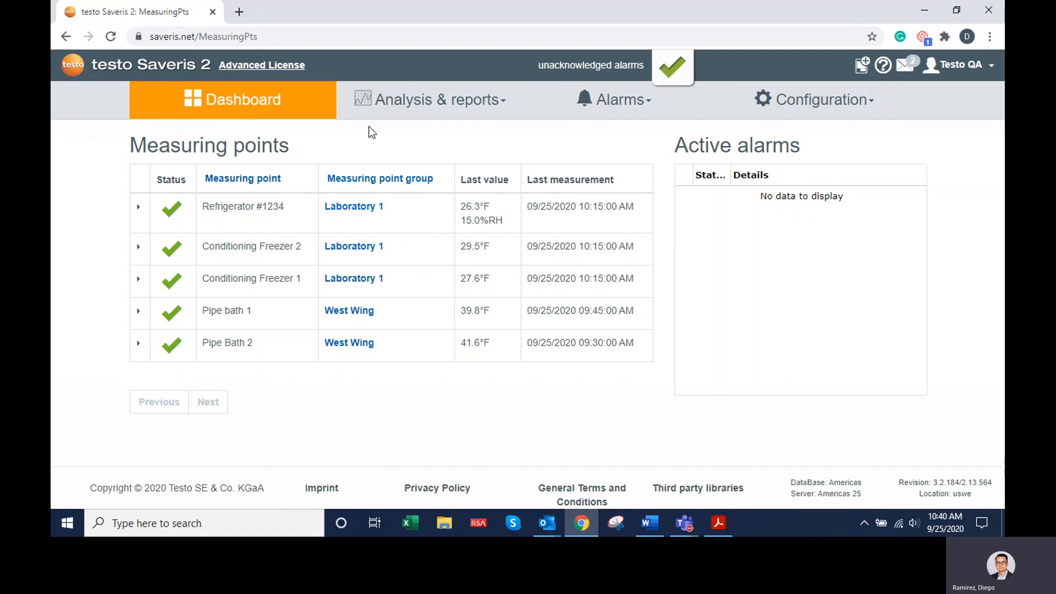
- Open the data analysis of the measuring values
left_click(422, 116)
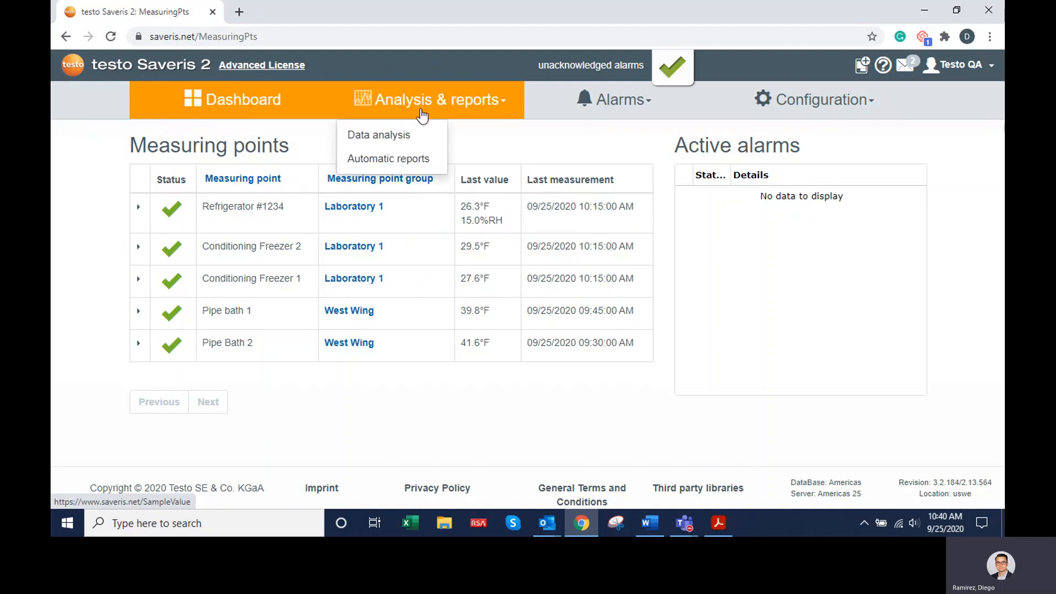
left_click(403, 142)
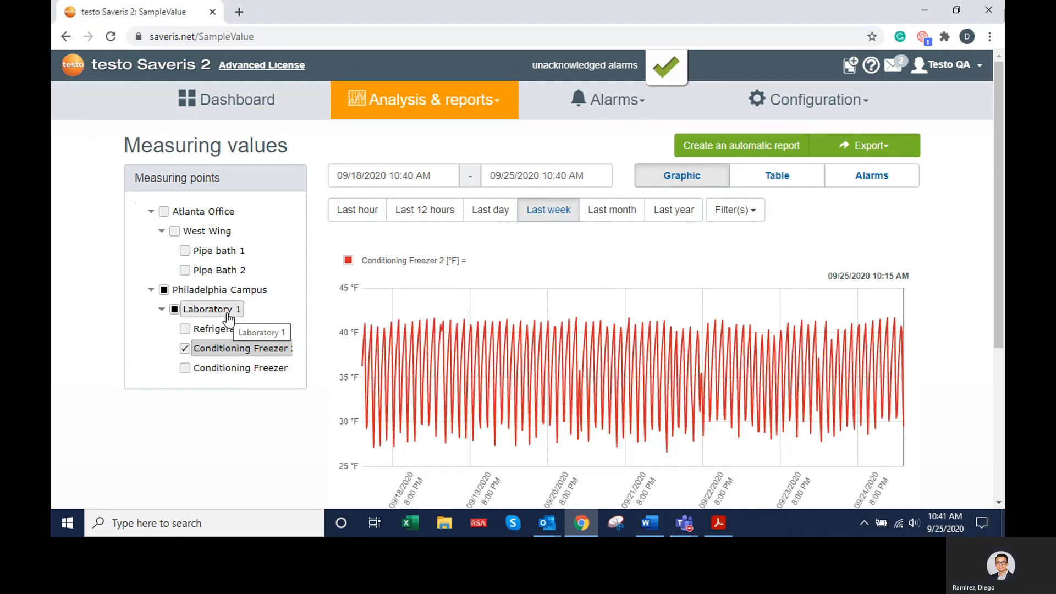
- Add Refrigerator #1234, Conditioning Freezer 1, Pipe Bath 2 and Pipe bath 1 to the displayed measuring points
left_click(222, 330)
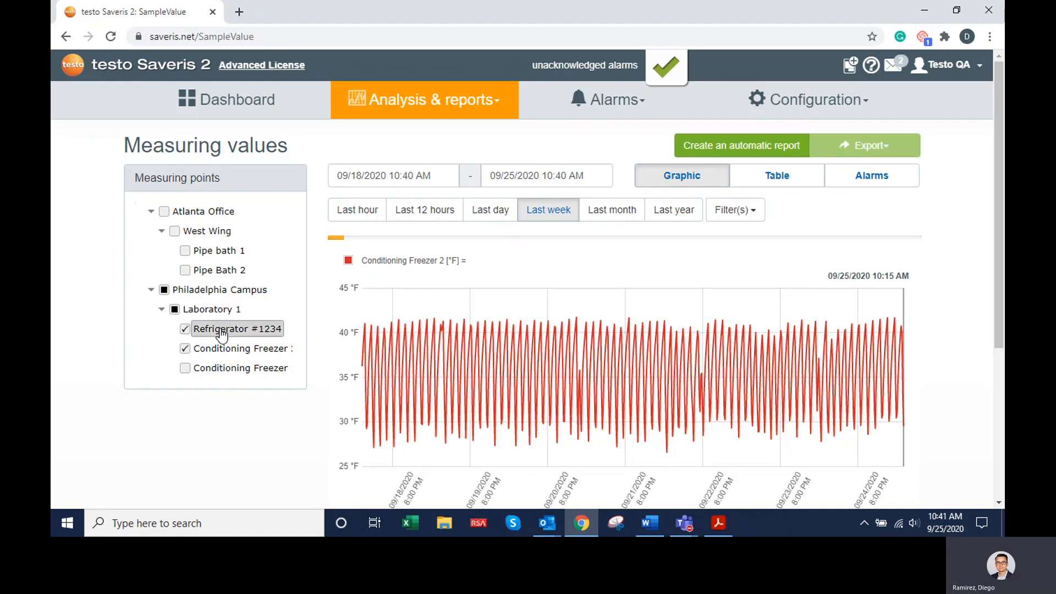
left_click(201, 369)
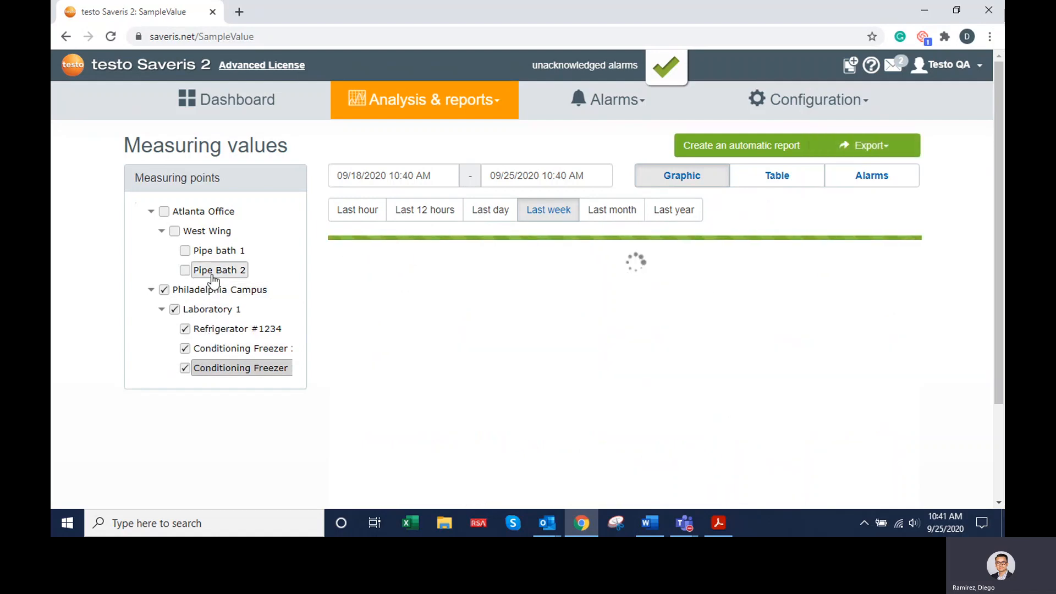
left_click(215, 272)
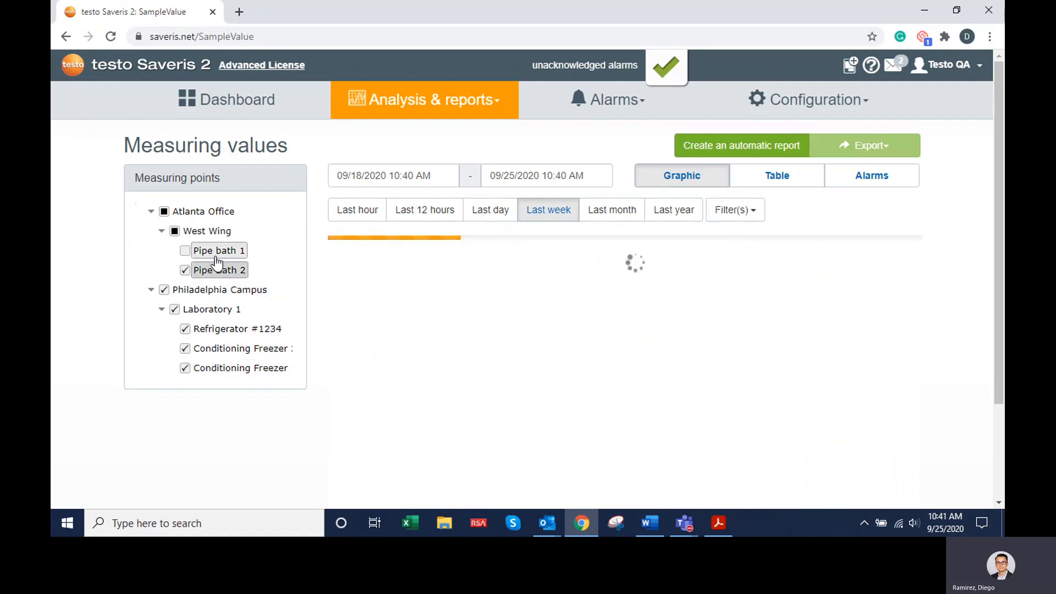
left_click(215, 253)
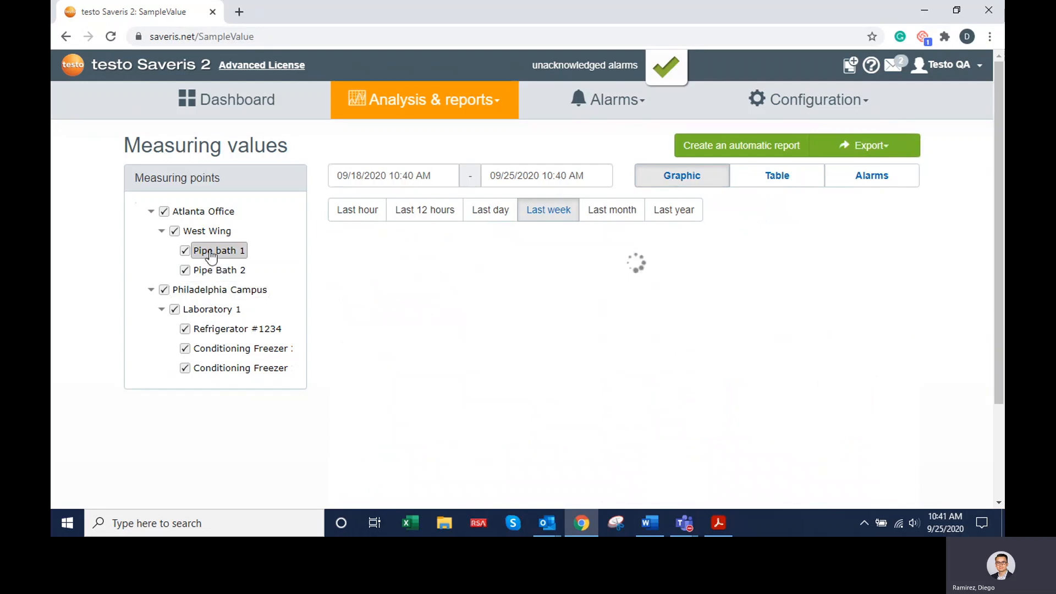
- Remove the Atlanta Office points, Refrigerator #1234 and Conditioning Freezer 1 from the selection, leaving only Conditioning Freezer 2
left_click(207, 213)
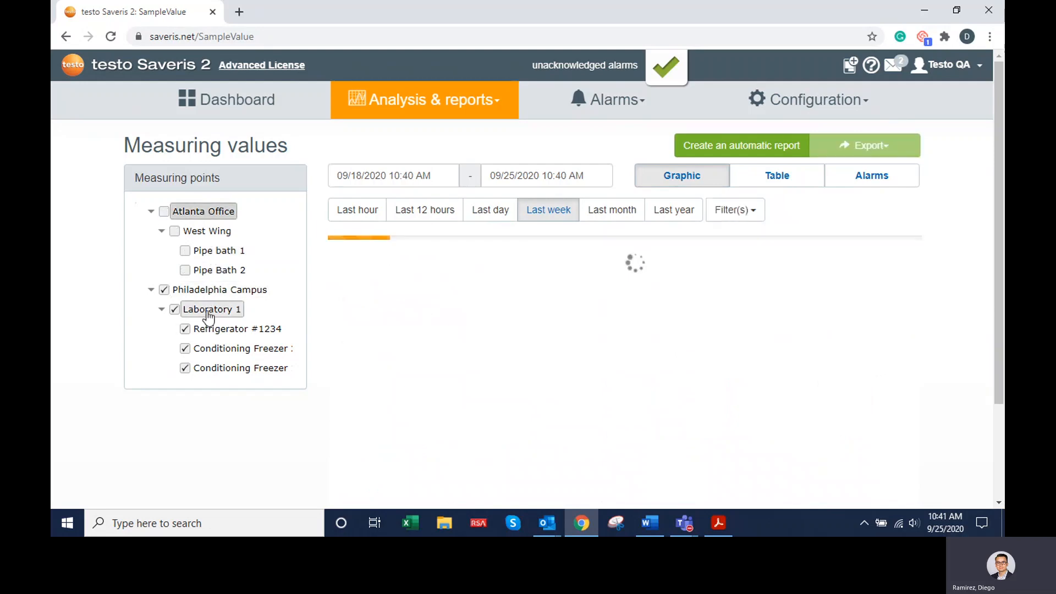
left_click(201, 350)
left_click(201, 332)
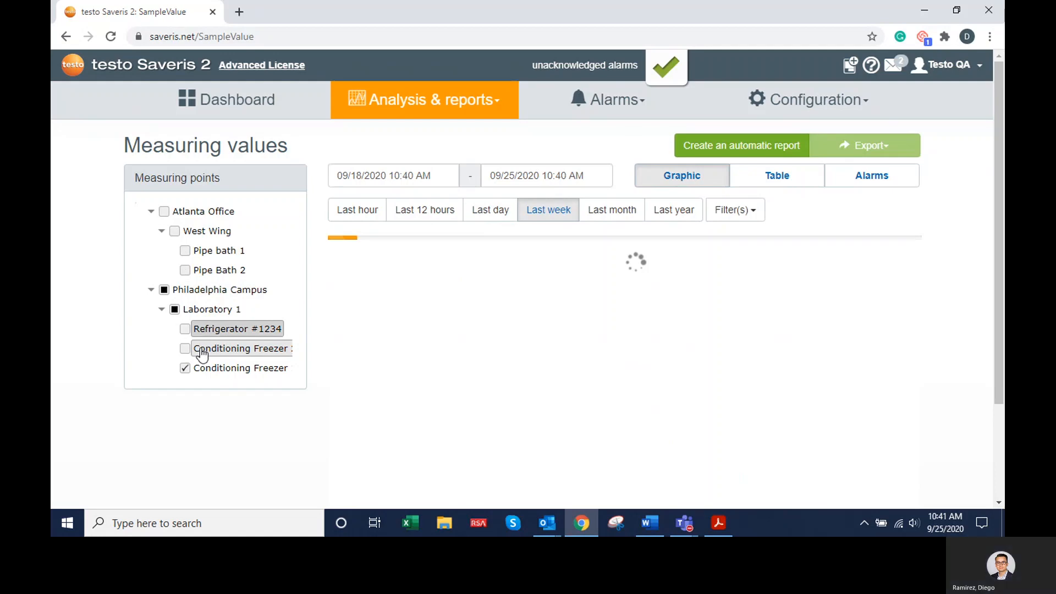
left_click(203, 352)
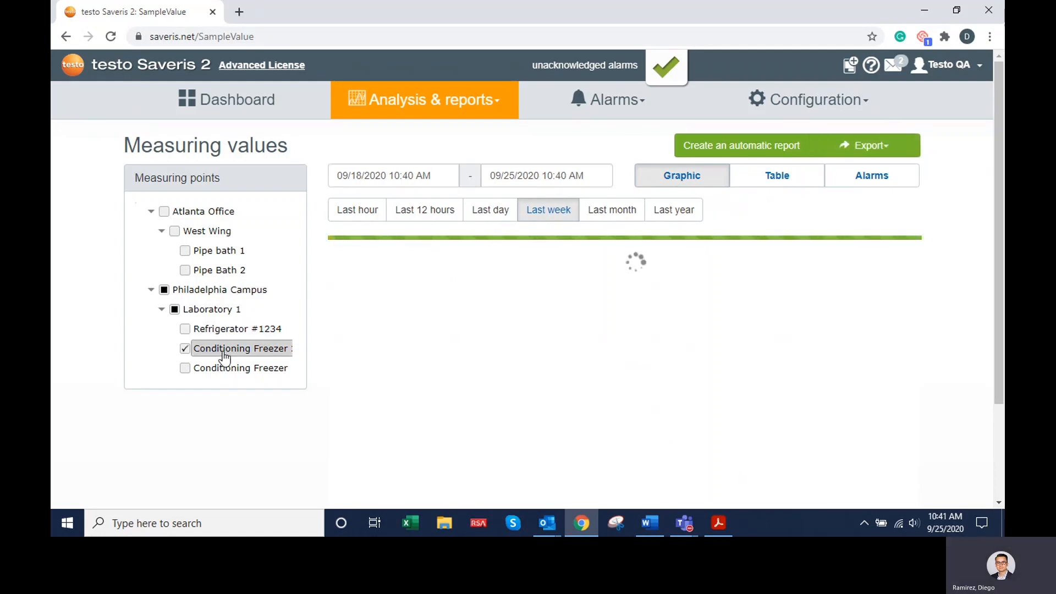
- View Conditioning Freezer 2's graph for the last hour, last 12 hours, last day and last month, and check the available unit filters
left_click(372, 222)
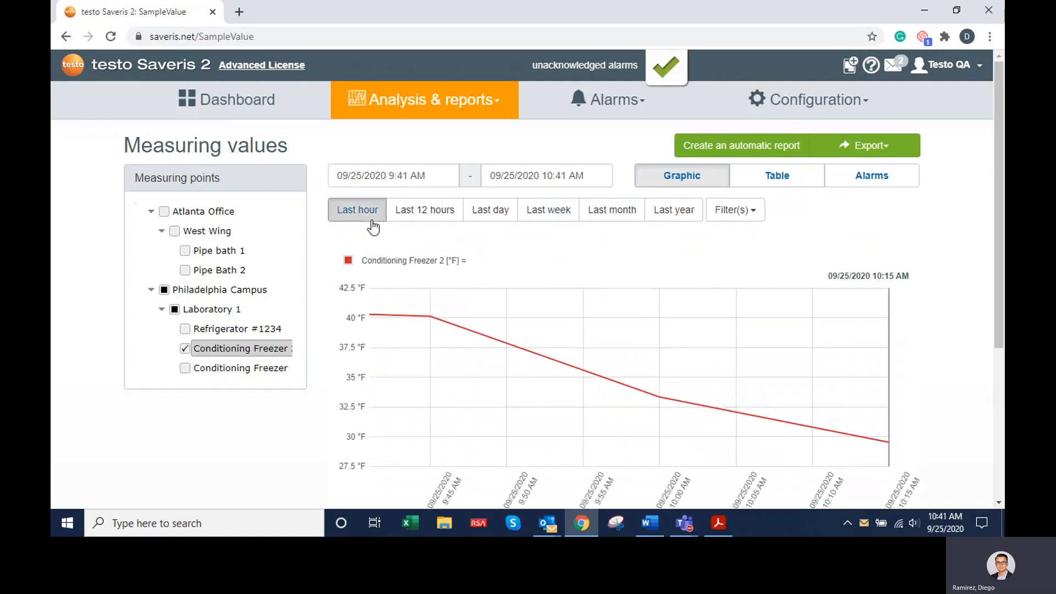
left_click(424, 218)
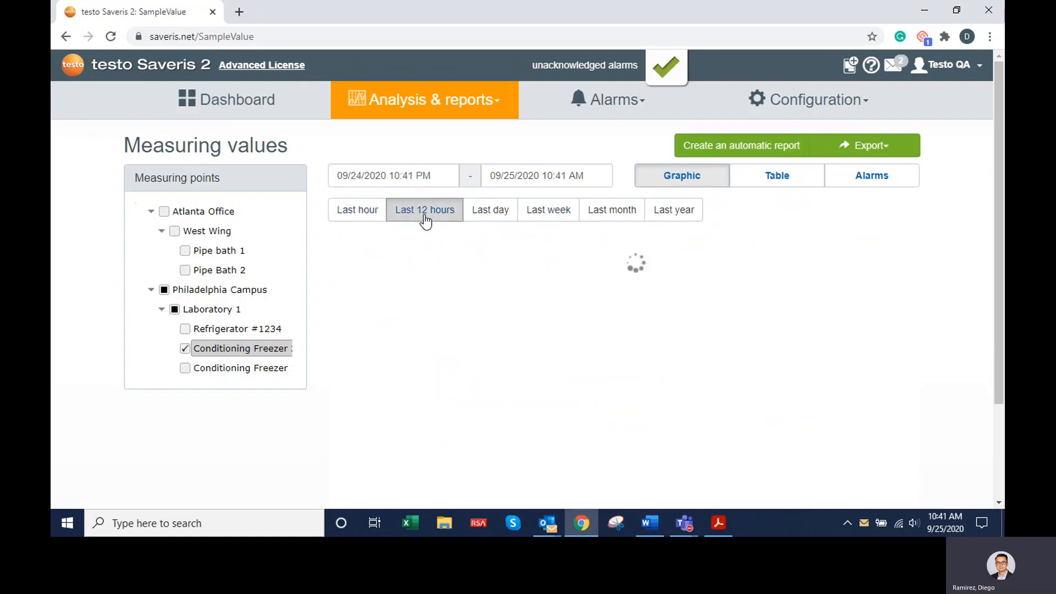
left_click(486, 219)
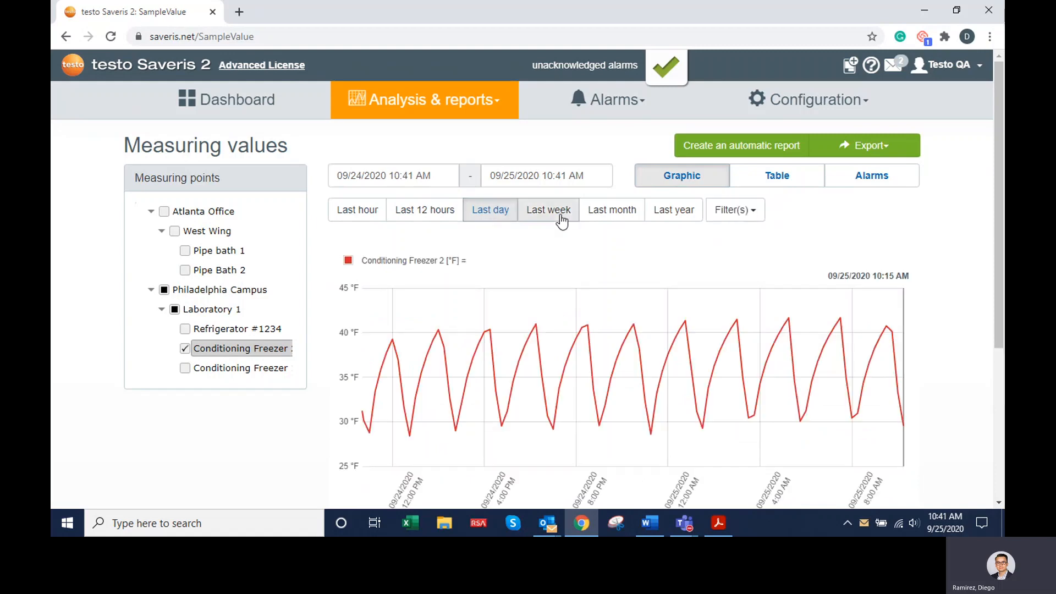
left_click(610, 221)
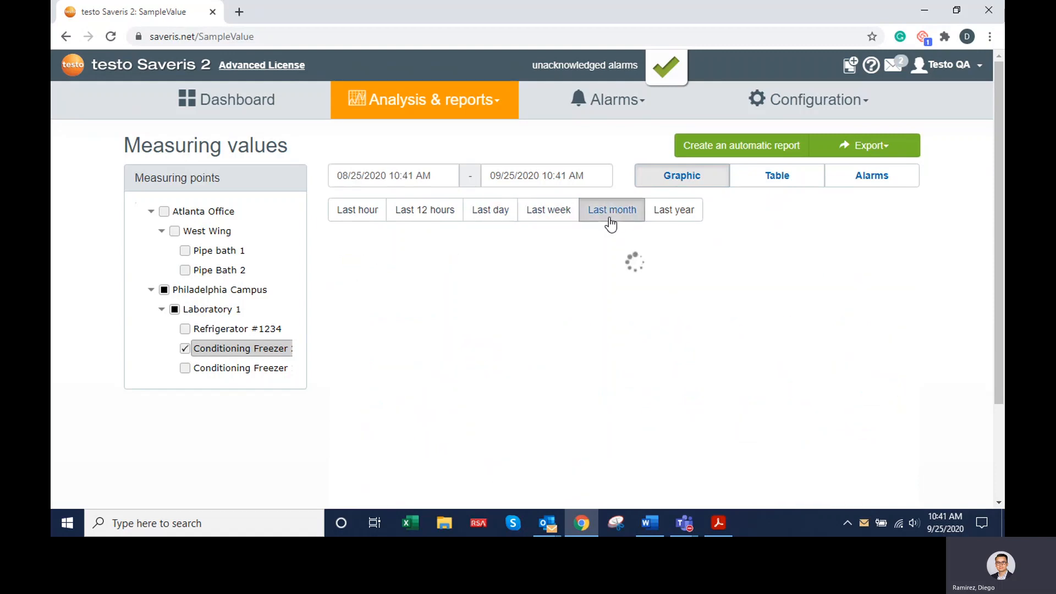
left_click(729, 214)
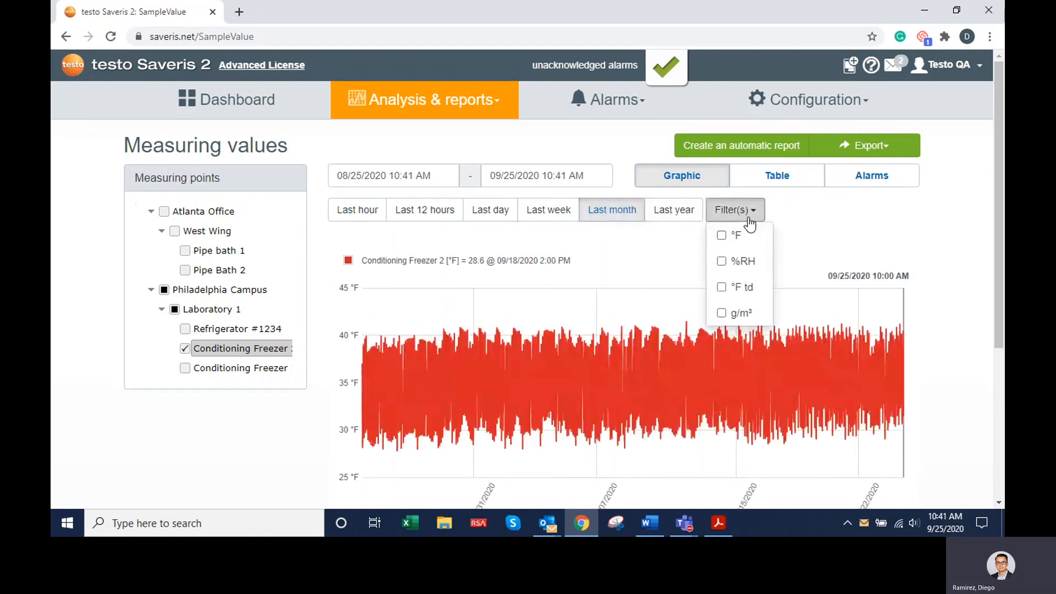
left_click(789, 233)
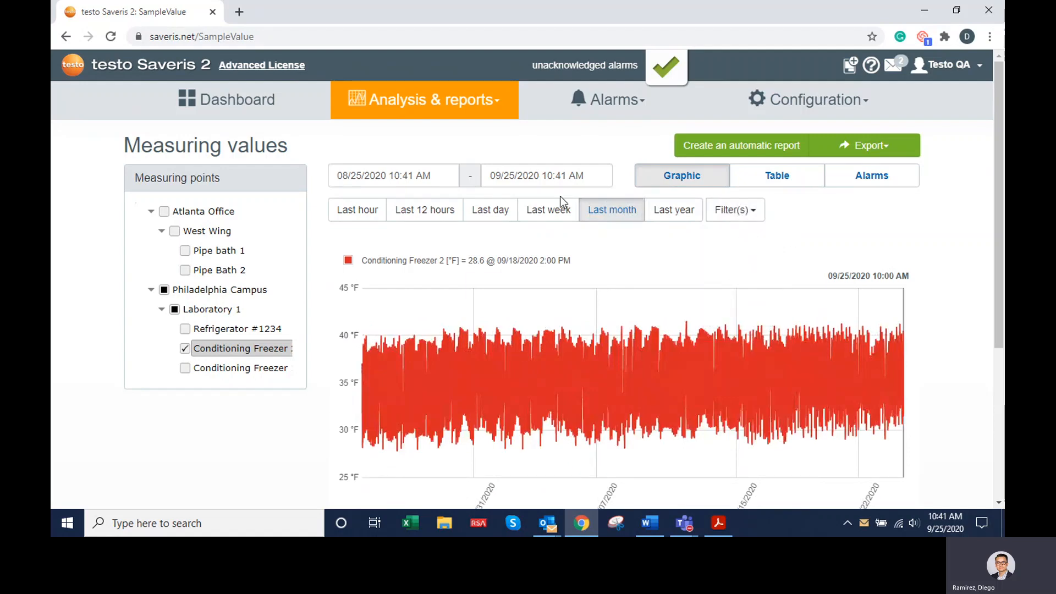
- Set the displayed period to the last week and look at the calendar for a custom start date
left_click(545, 215)
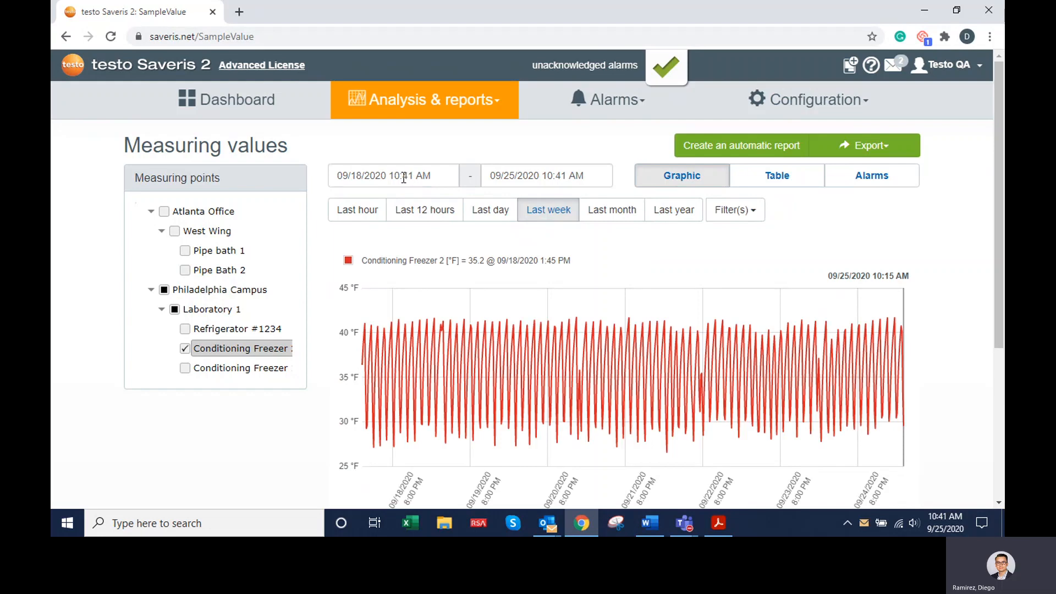
left_click(379, 177)
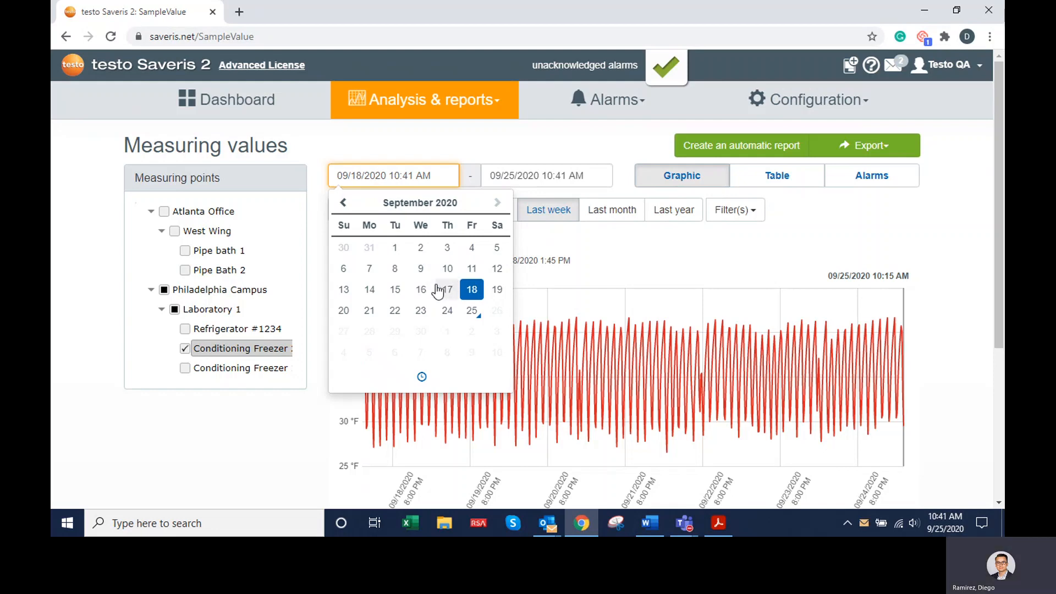
left_click(585, 246)
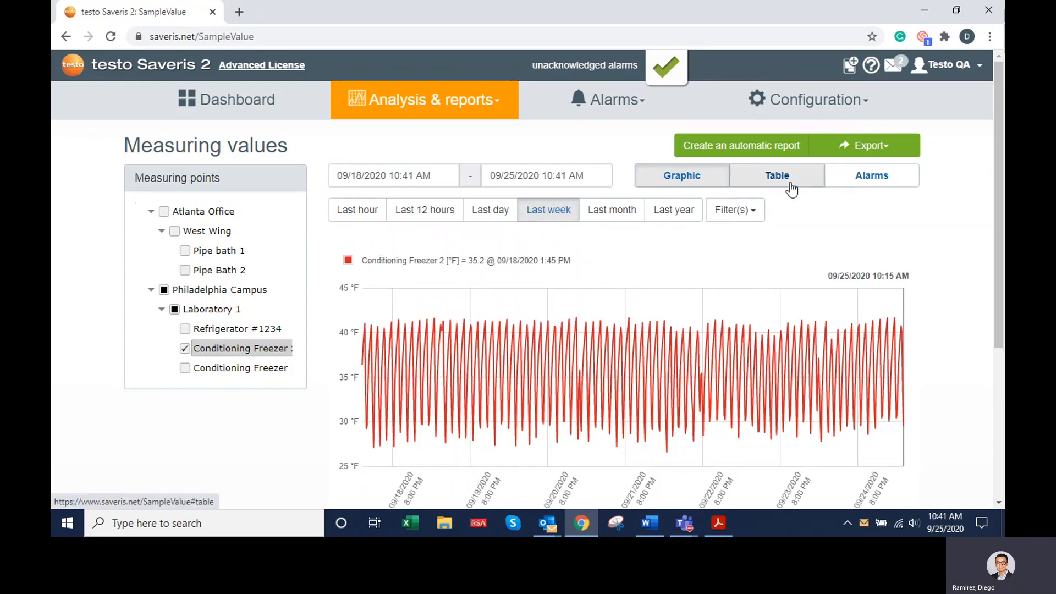
- Look at Conditioning Freezer 2's weekly data as a table and as an alarm list, and return to the graphic view
left_click(791, 189)
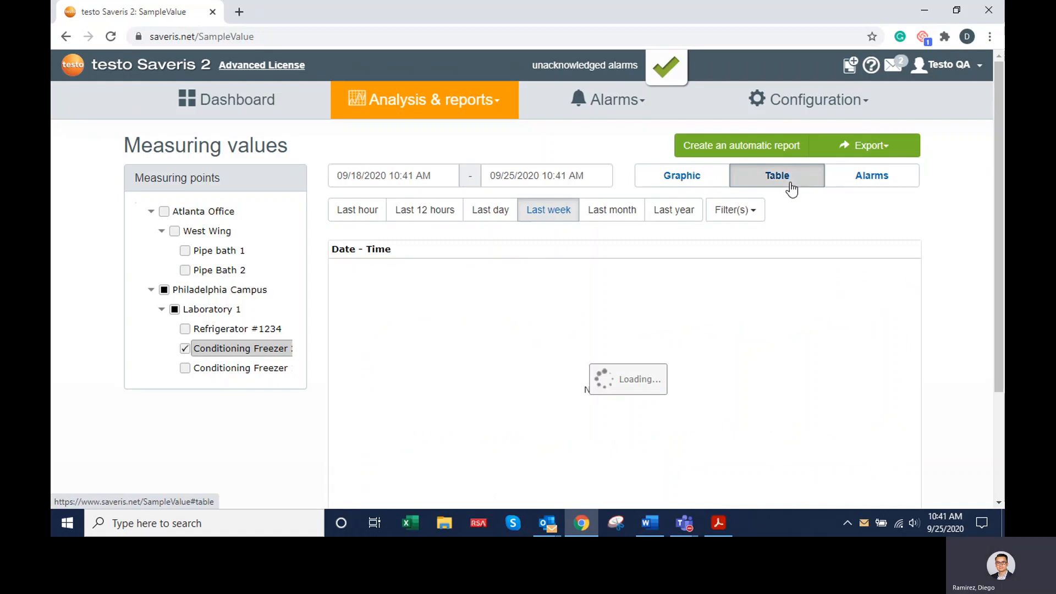
left_click(845, 185)
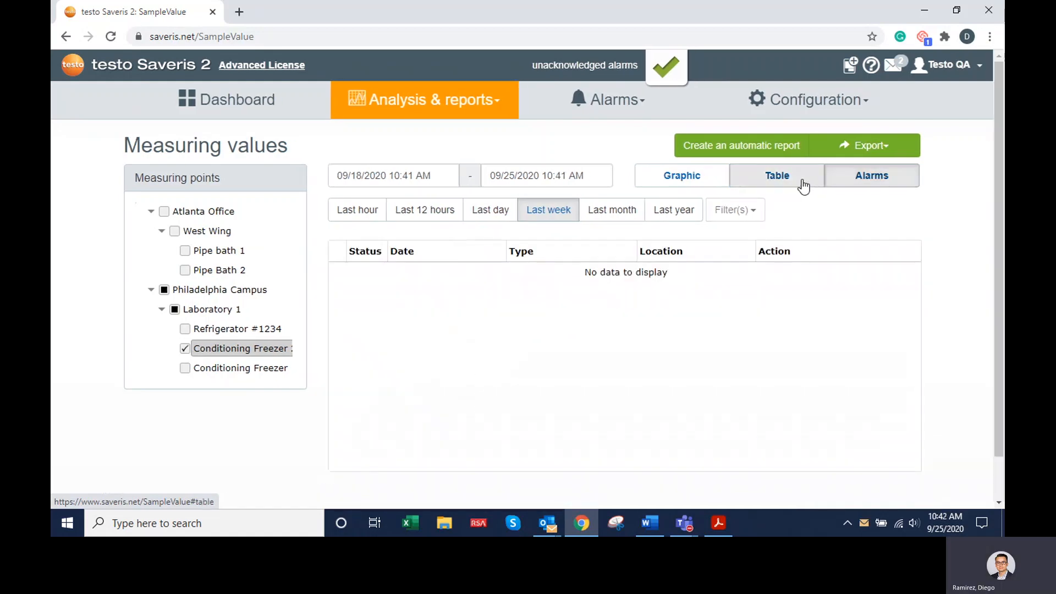
left_click(803, 185)
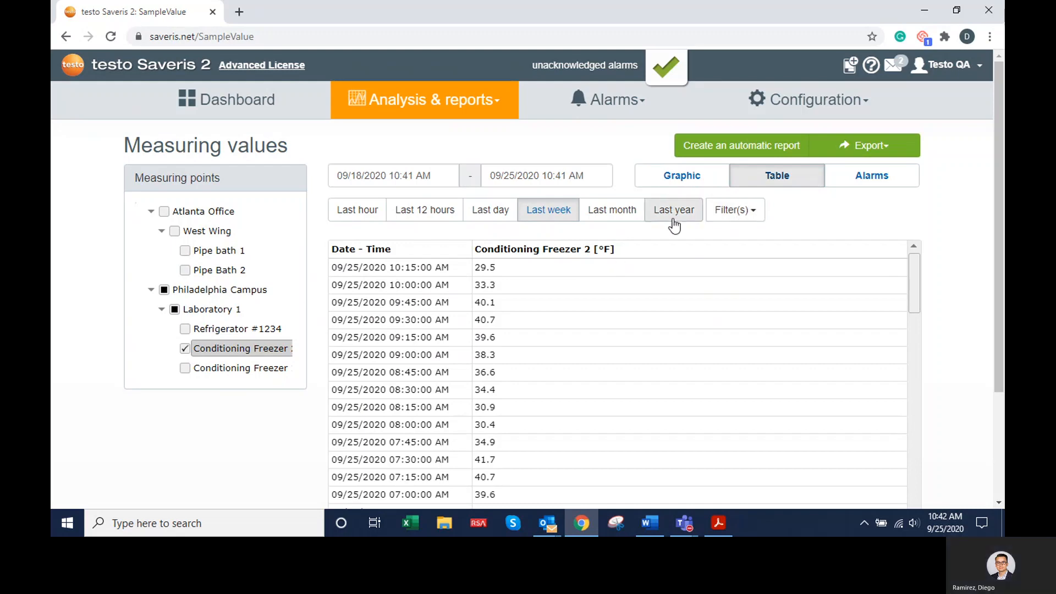
left_click(841, 185)
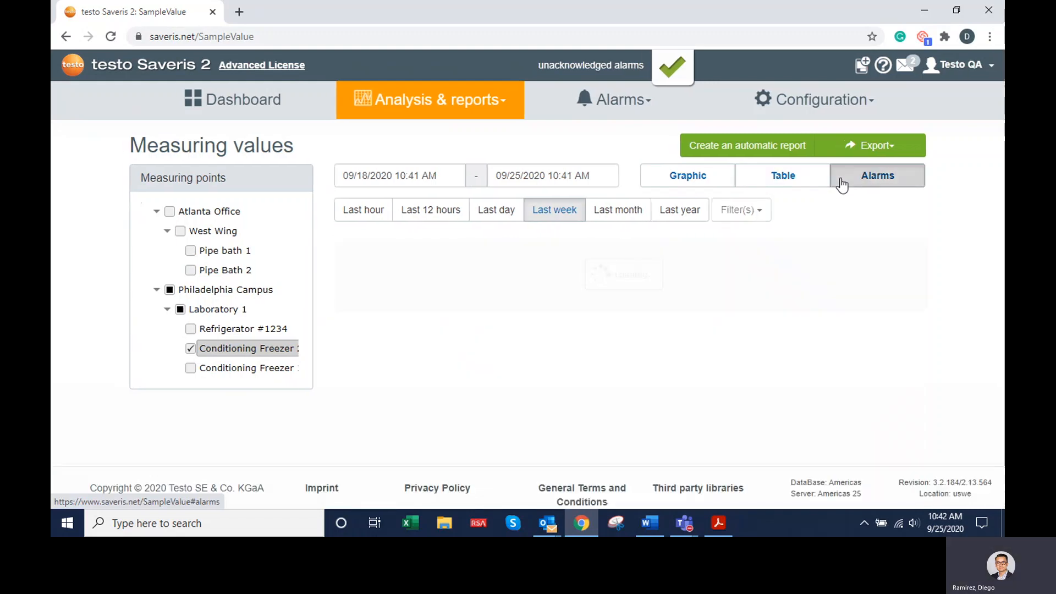
left_click(680, 182)
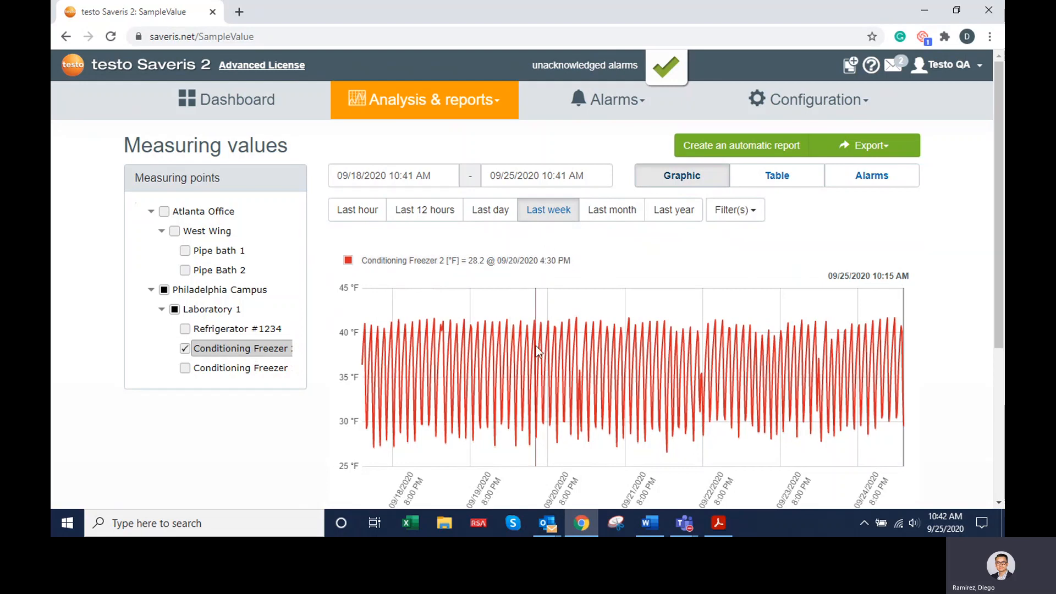
- Set up a PDF export with table, alarms, graphic, alarm thresholds and min/max for Conditioning Freezer 2's °F channel
left_click(872, 157)
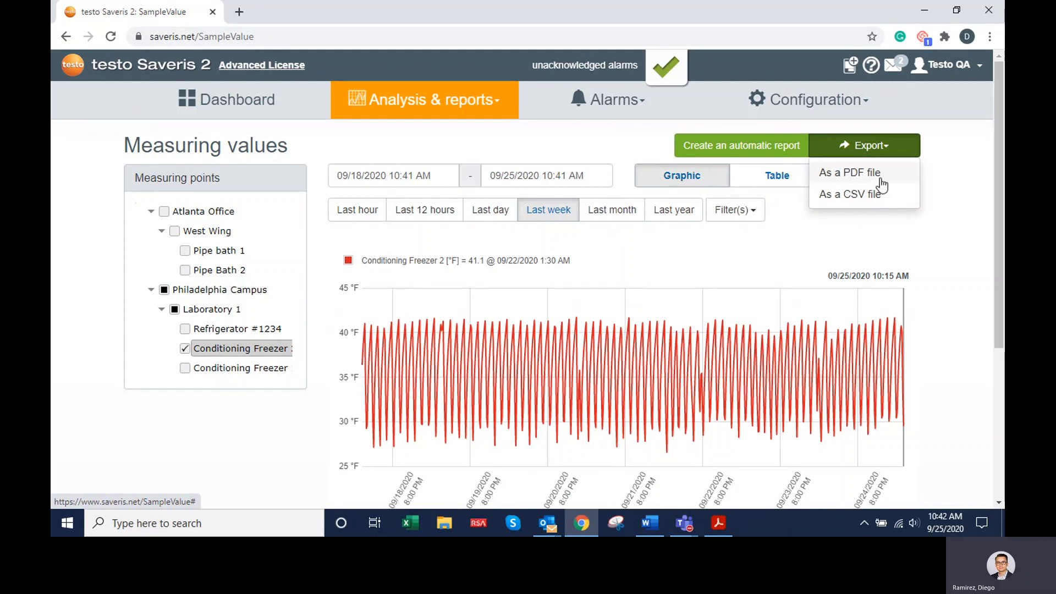
left_click(880, 177)
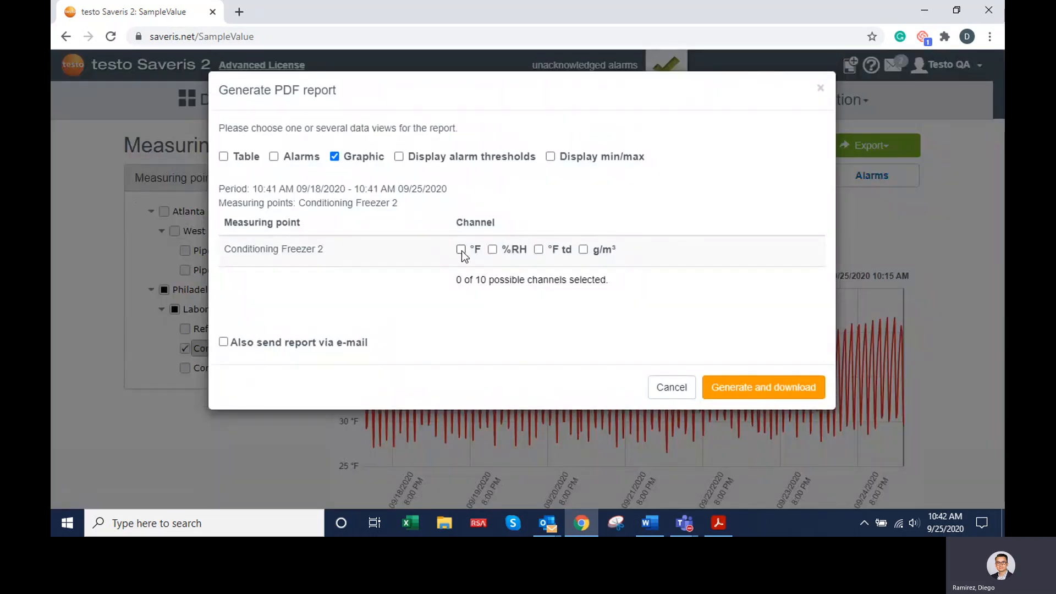
left_click(400, 157)
left_click(275, 157)
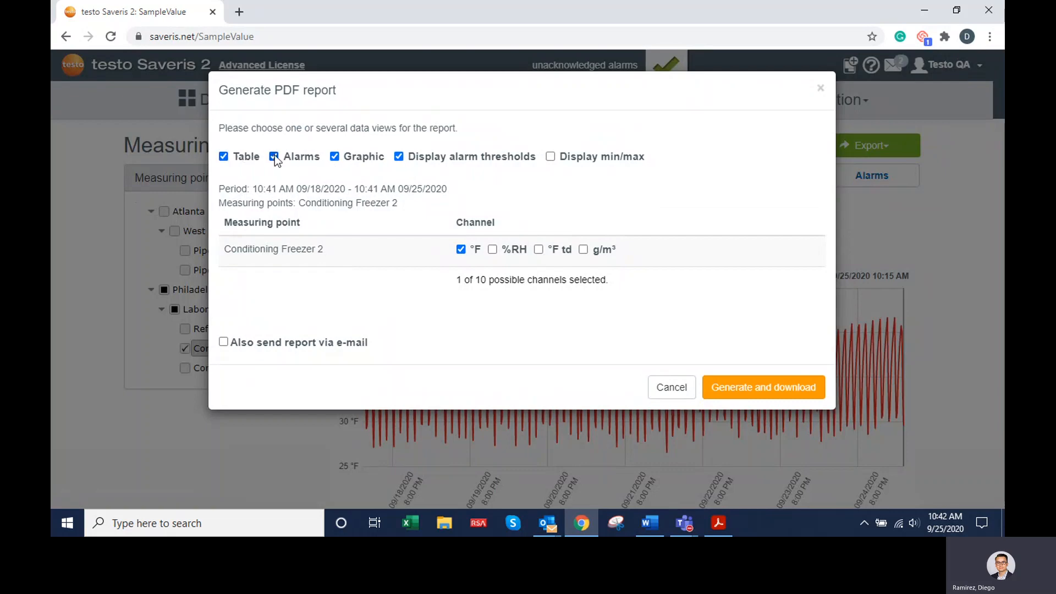
left_click(554, 159)
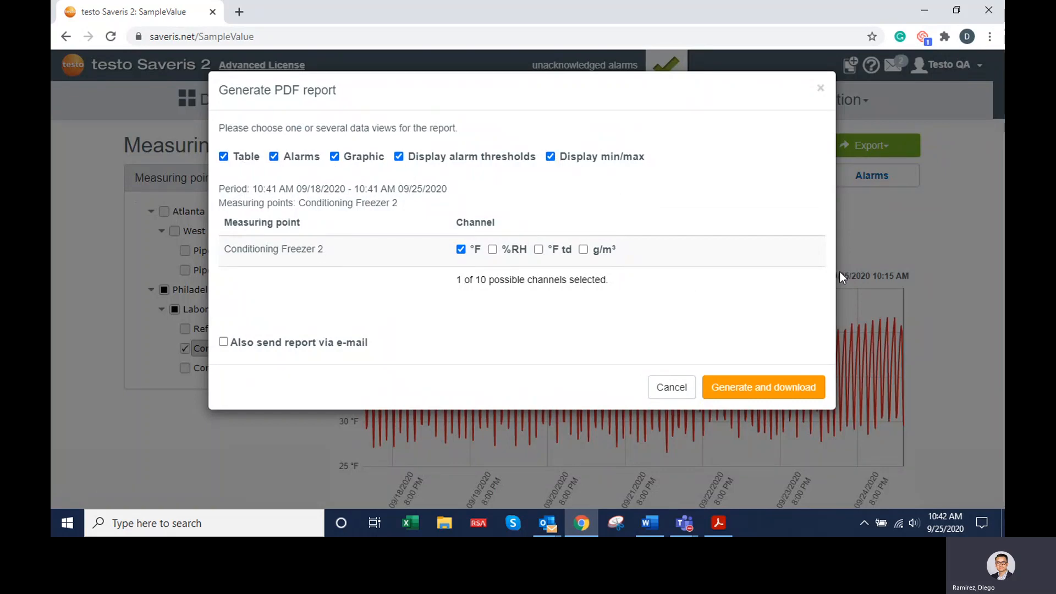
- Check the option for also sending the report via e-mail, turn it off again and close the report setup without generating
left_click(332, 346)
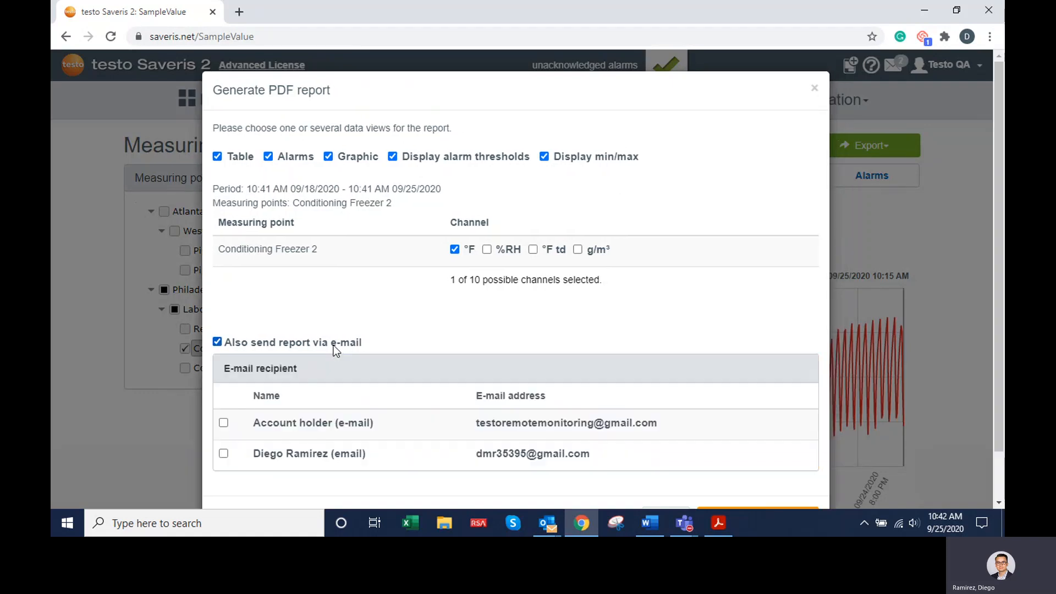
left_click(336, 348)
left_click(821, 88)
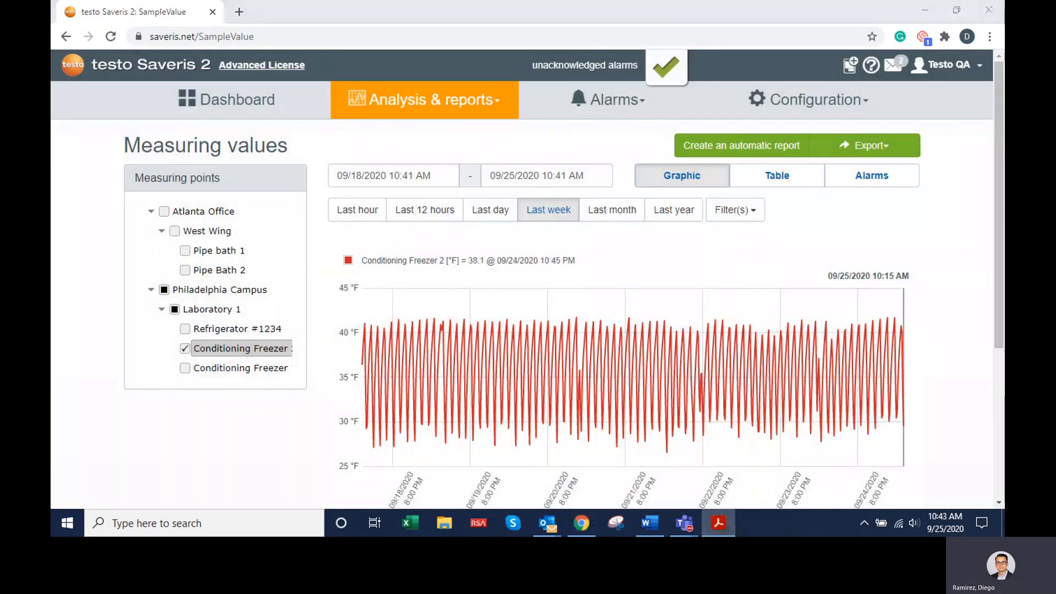
- Switch to the exported PDF report in Adobe Acrobat Reader, maximise it, and examine its graph and alarm list pages
left_click_drag(1005, 67, 527, 110)
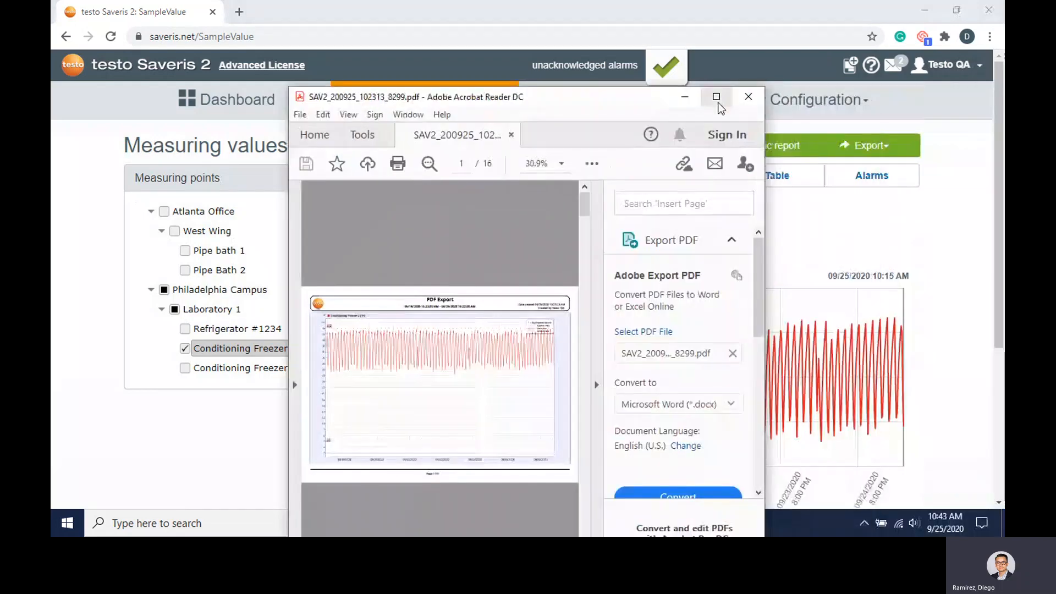
left_click(717, 97)
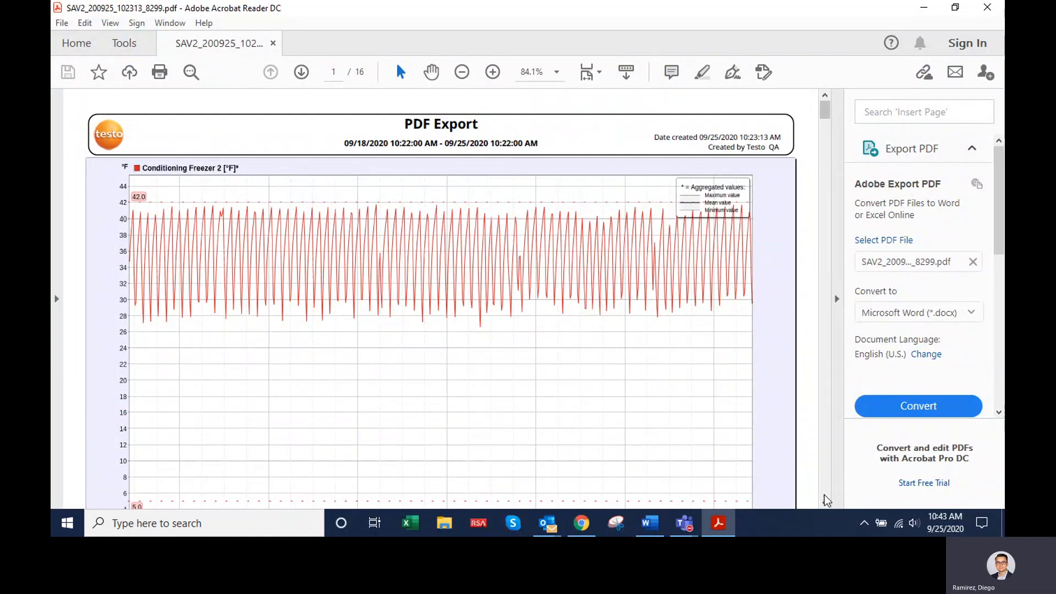
scroll(826, 499, "down", 10)
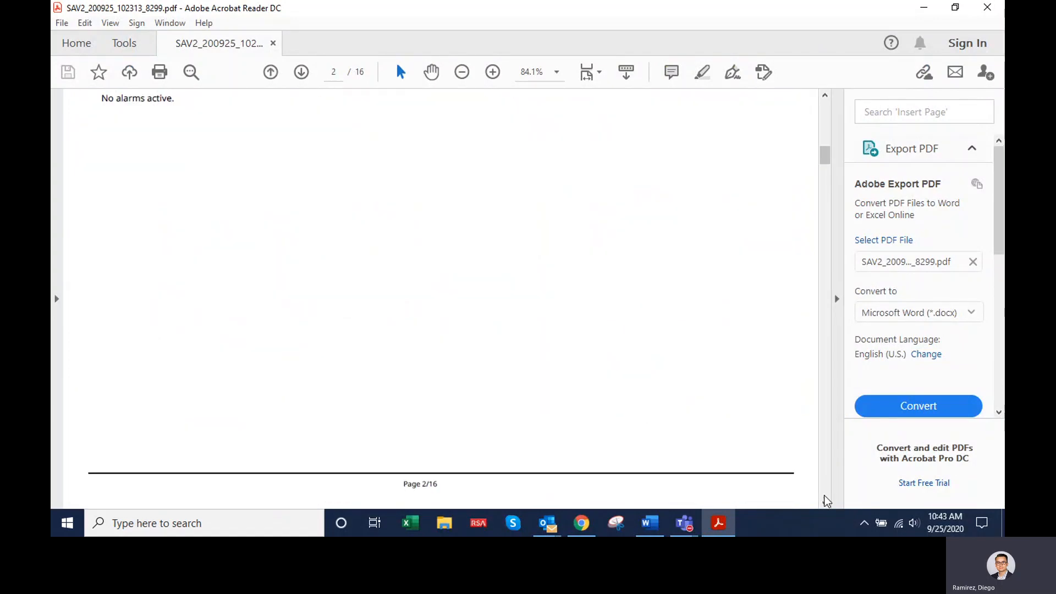
left_click(826, 99)
left_click(826, 99)
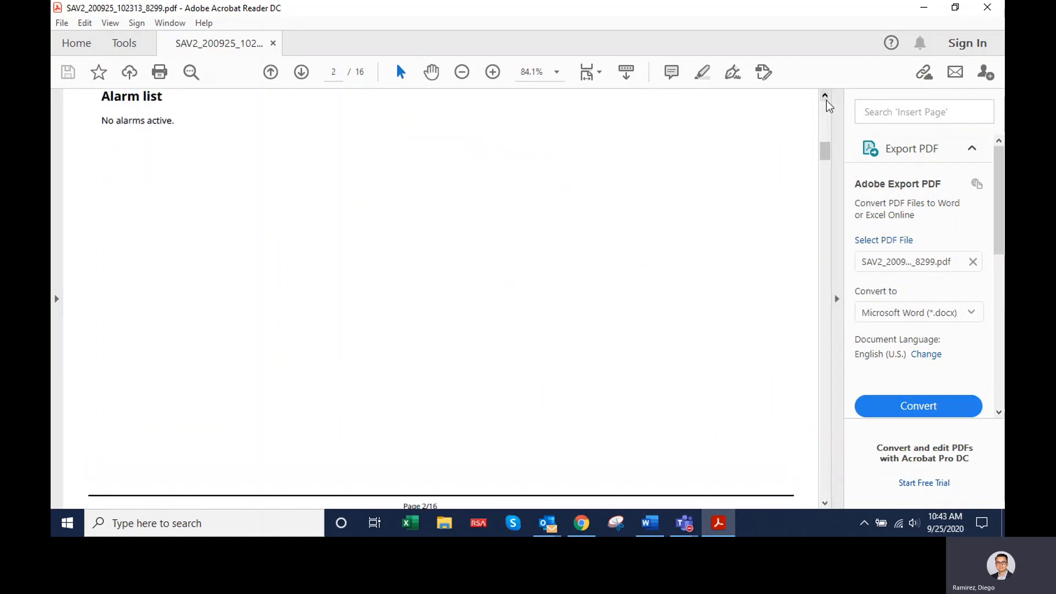
left_click(826, 98)
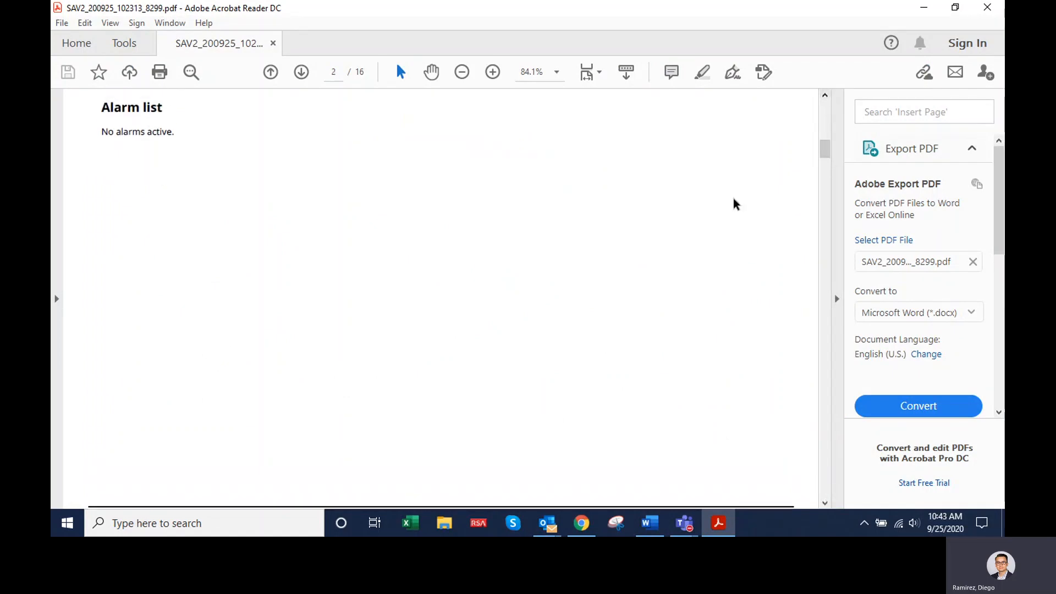
left_click(825, 503)
left_click(825, 503)
left_click(826, 503)
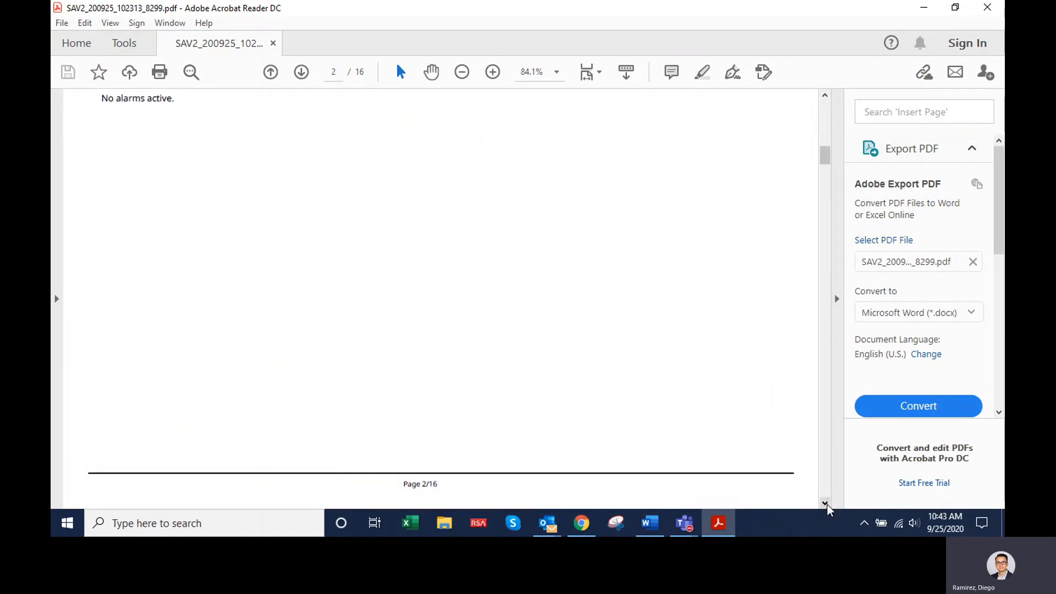
- Examine the report's measuring values table at 100% zoom, and minimise the PDF to return to testo Saveris 2 in Chrome
scroll(827, 509, "down", 5)
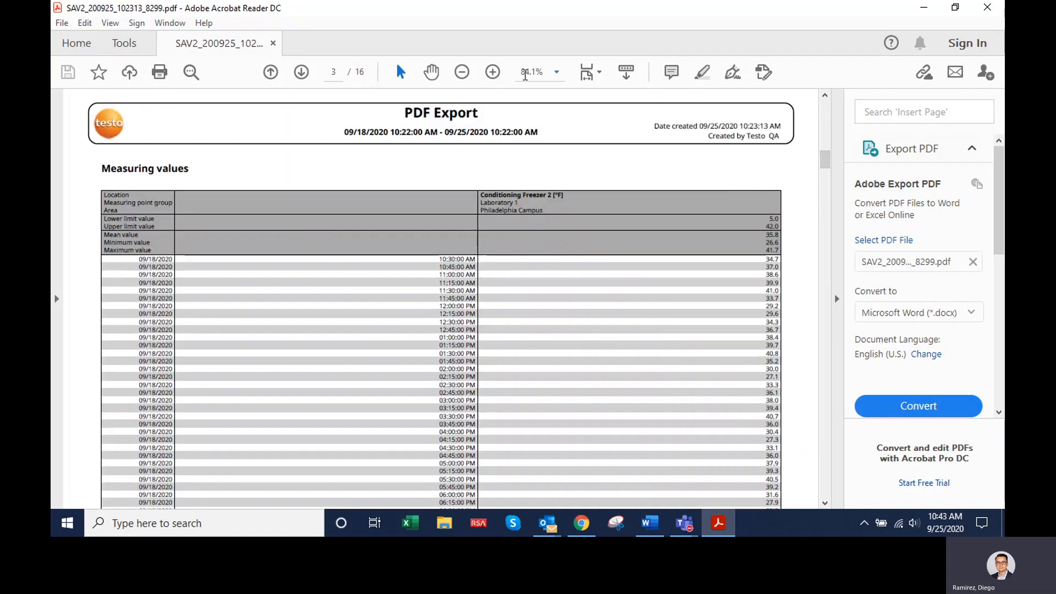
left_click(498, 77)
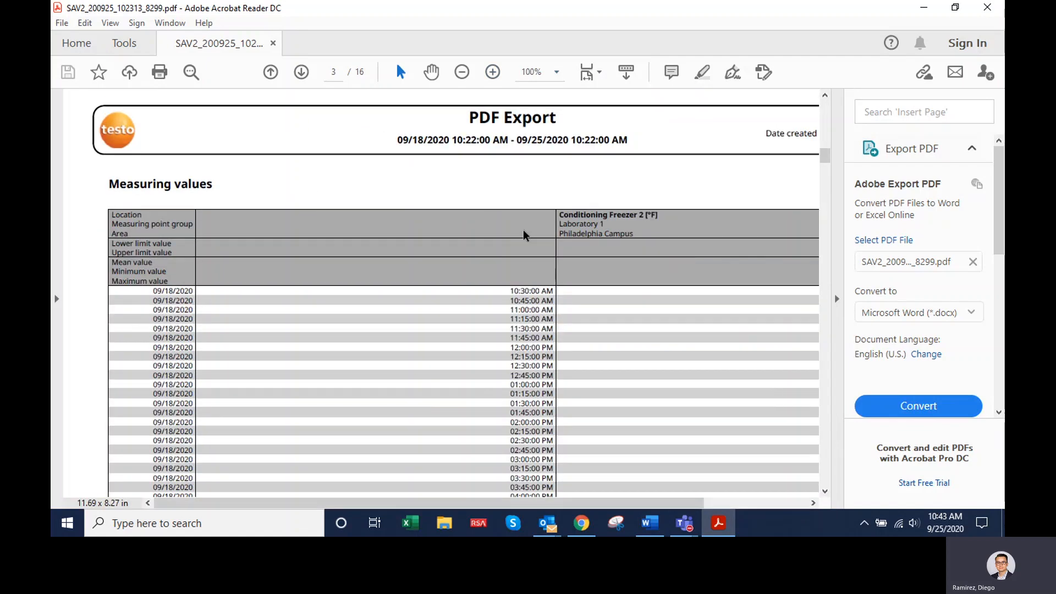
left_click_drag(546, 507, 676, 511)
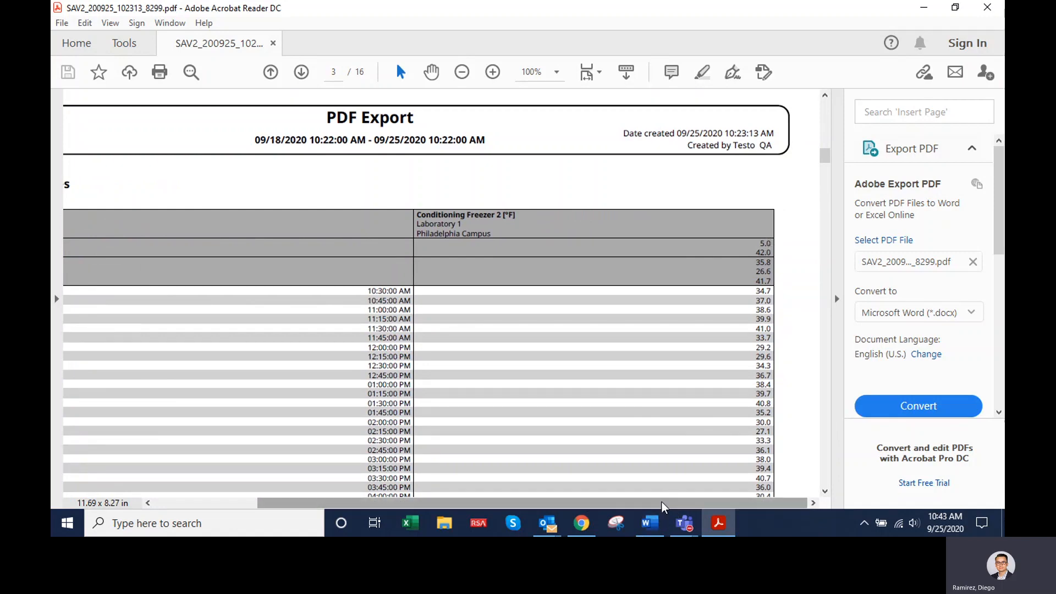
left_click_drag(661, 506, 501, 501)
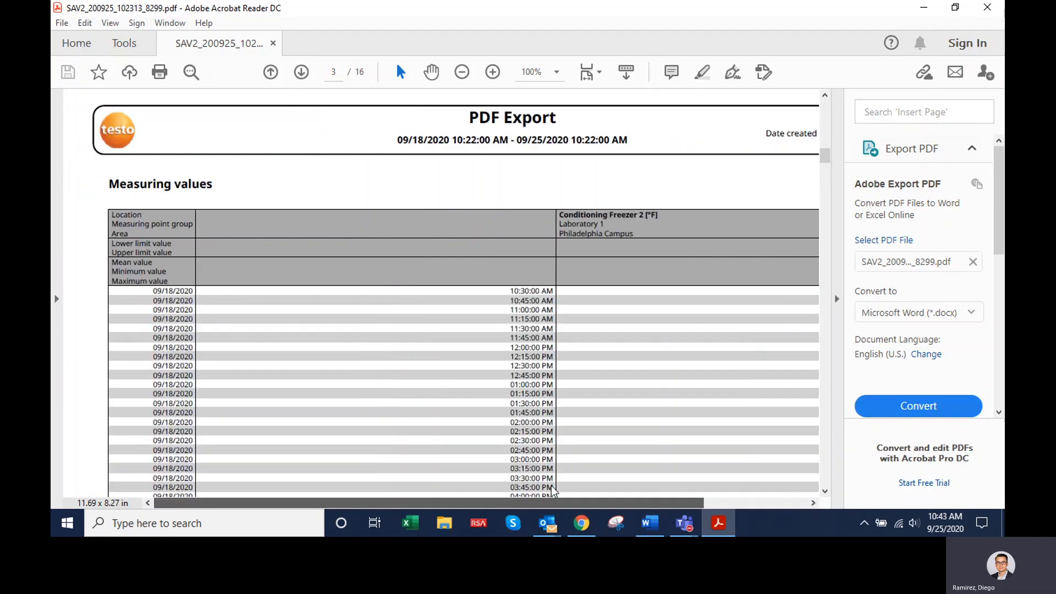
scroll(552, 490, "right", 5)
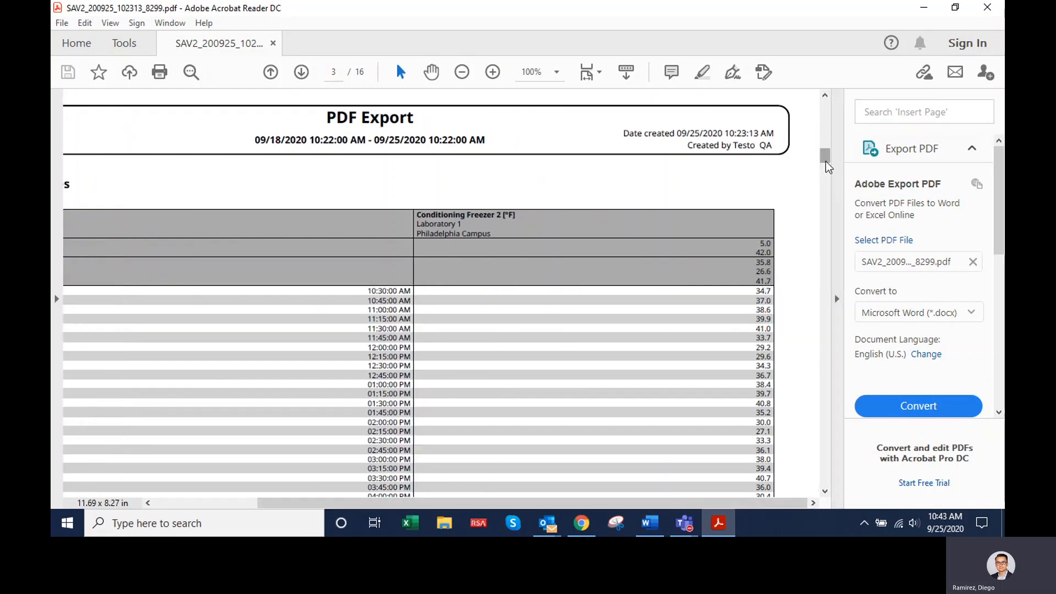
left_click_drag(827, 166, 821, 227)
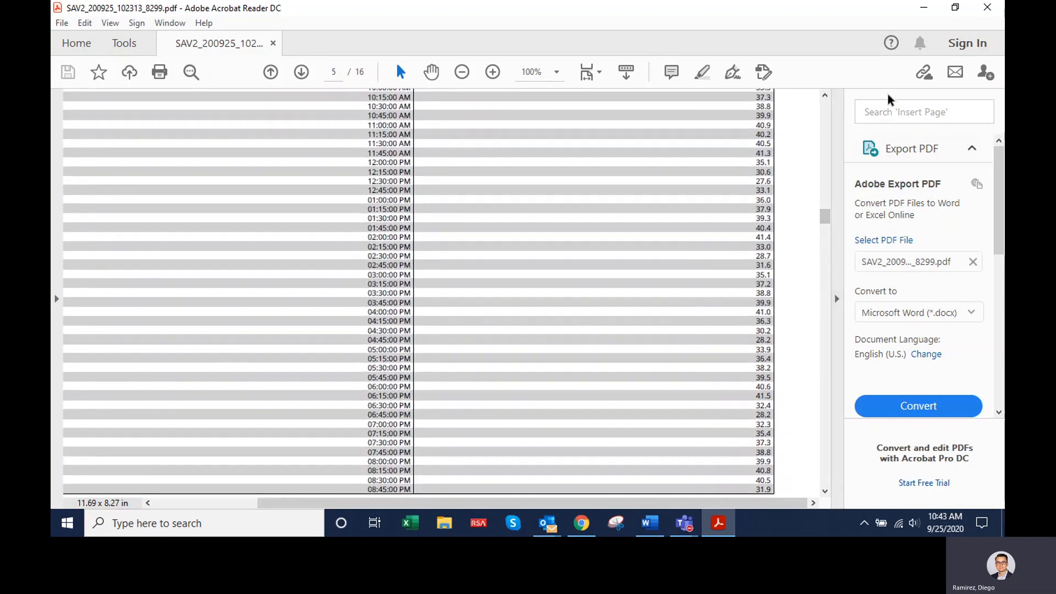
left_click(921, 11)
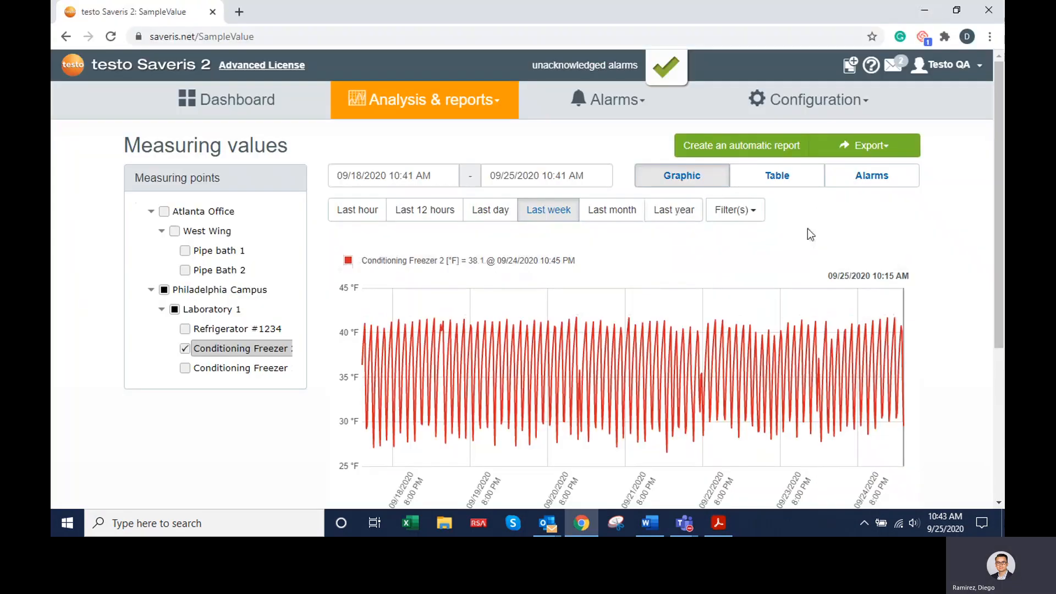
- Start a new automatic report and name it "Conditioning Freezer 1 - Daily Report"
left_click(781, 147)
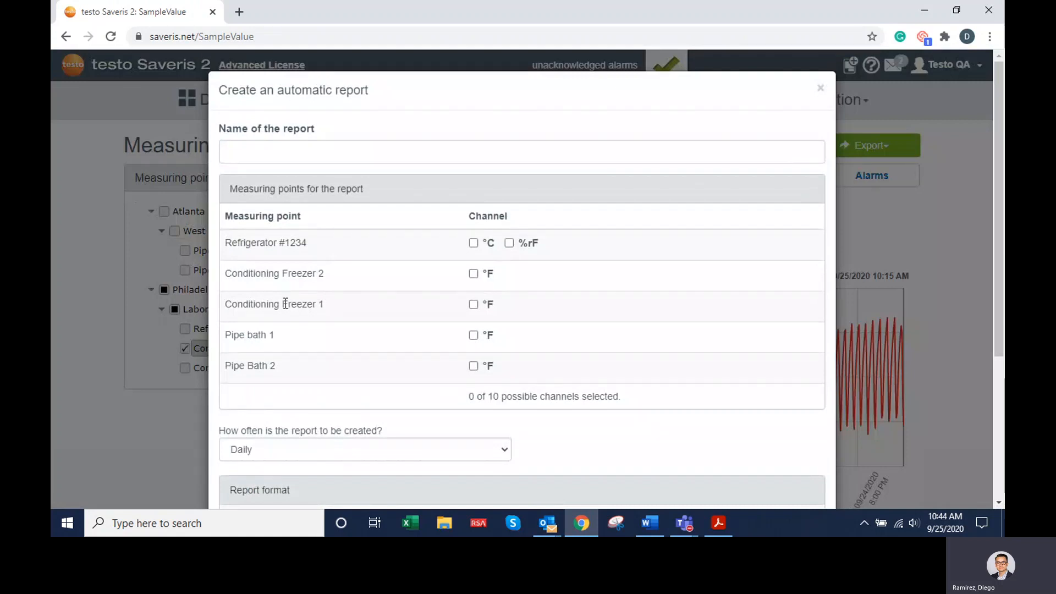
left_click(318, 158)
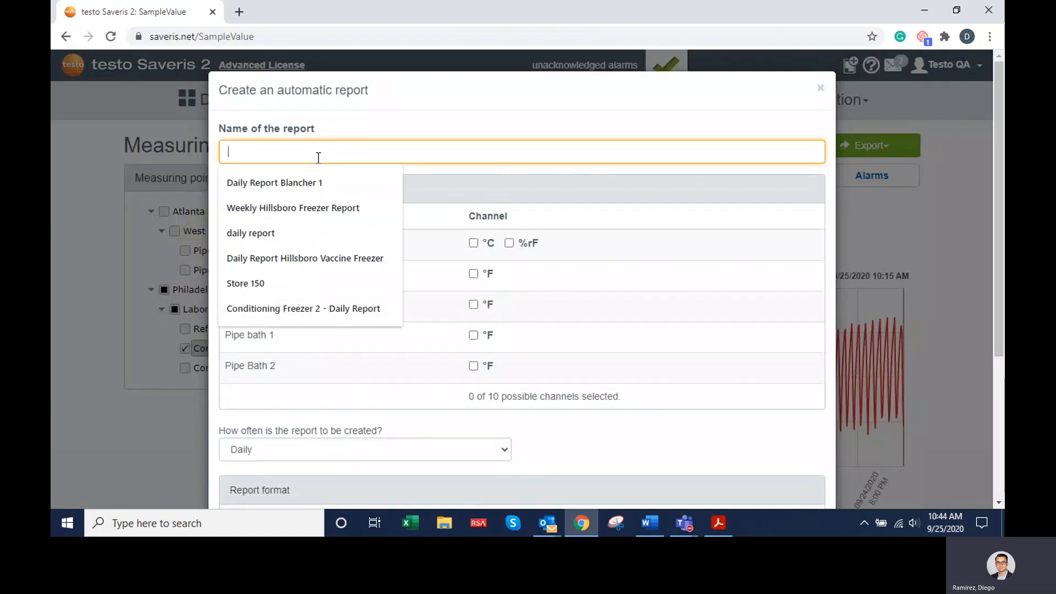
key("ctrl+z")
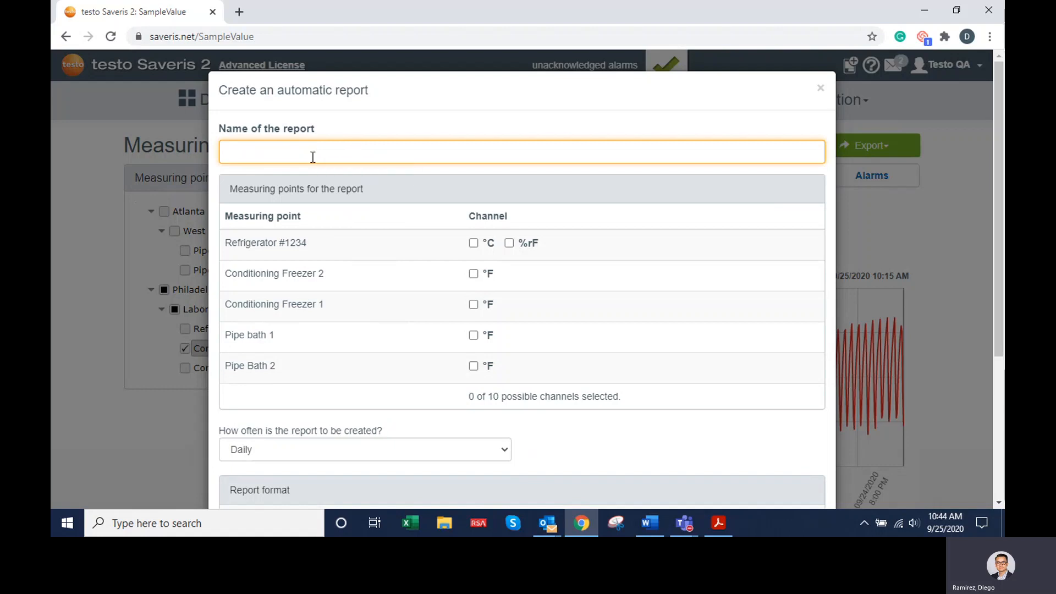
type("Conditioning Freezer 2 - Daily Report")
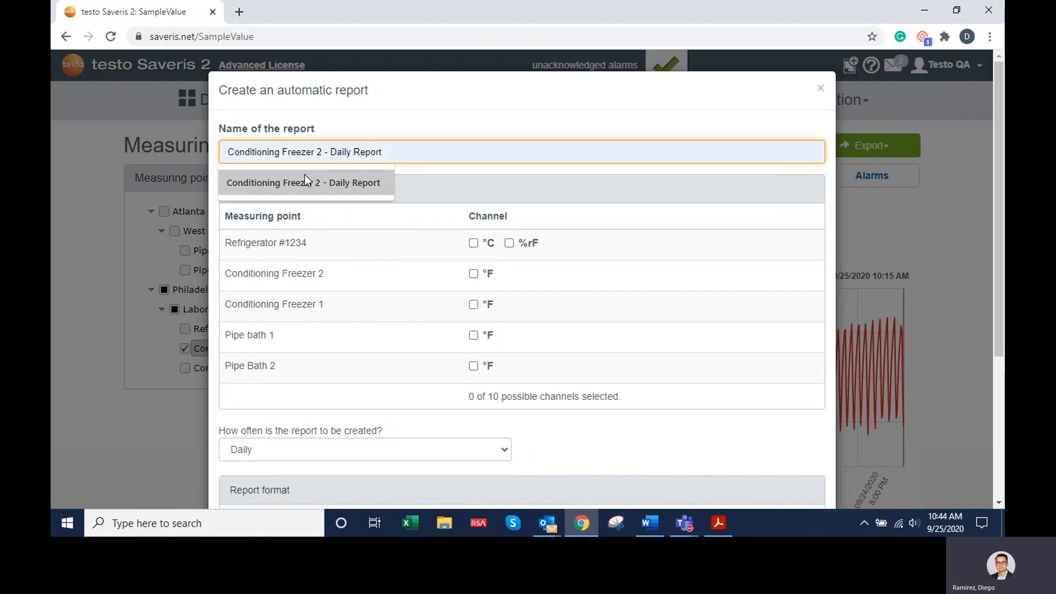
left_click(306, 182)
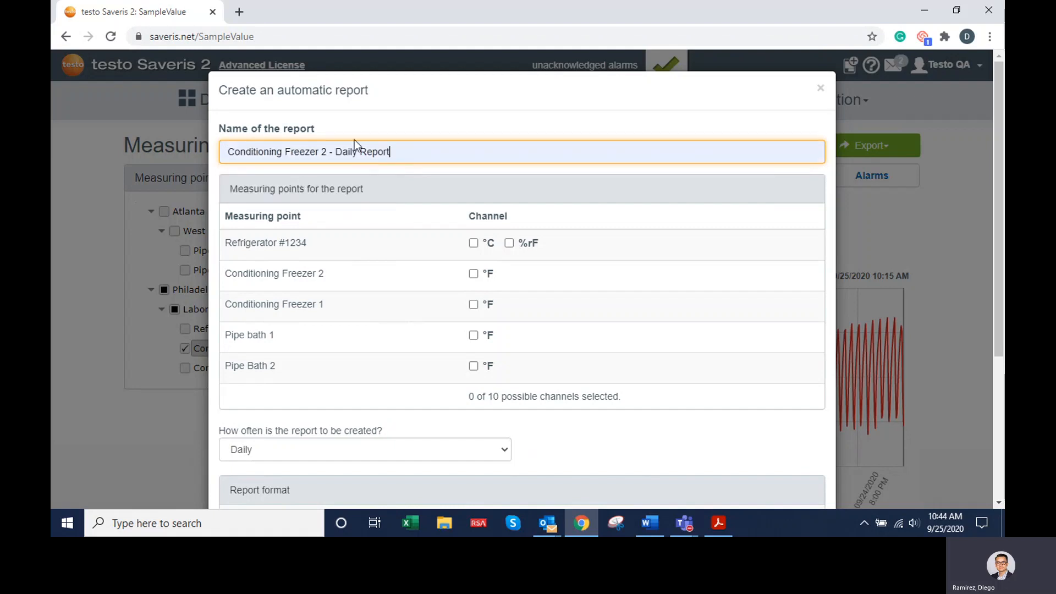
left_click(327, 150)
key("BackSpace")
type("1")
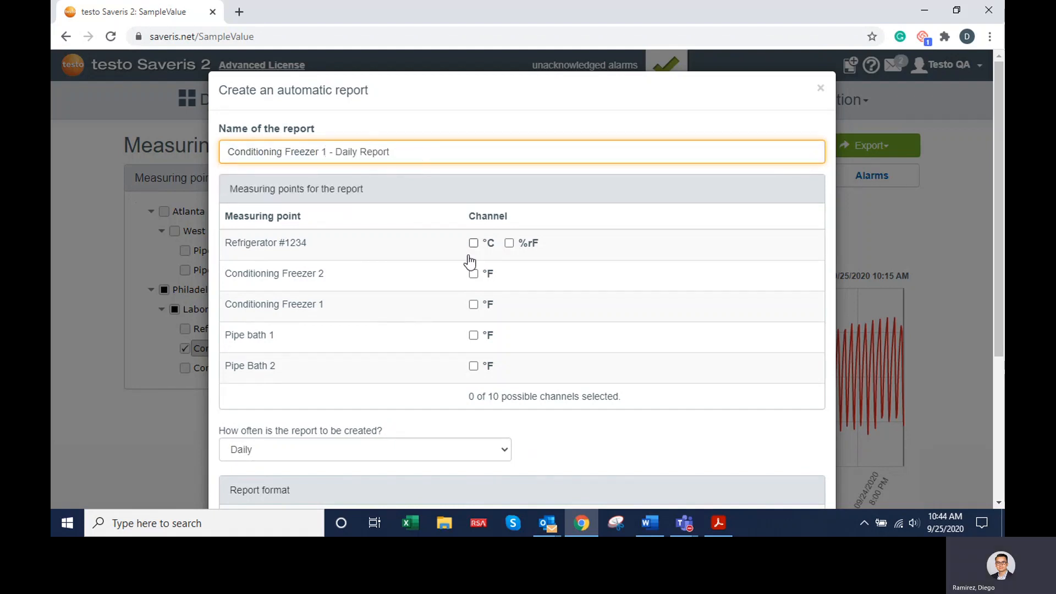
- Include Conditioning Freezer 1's °F channel in the automatic report and have it created daily
left_click(473, 305)
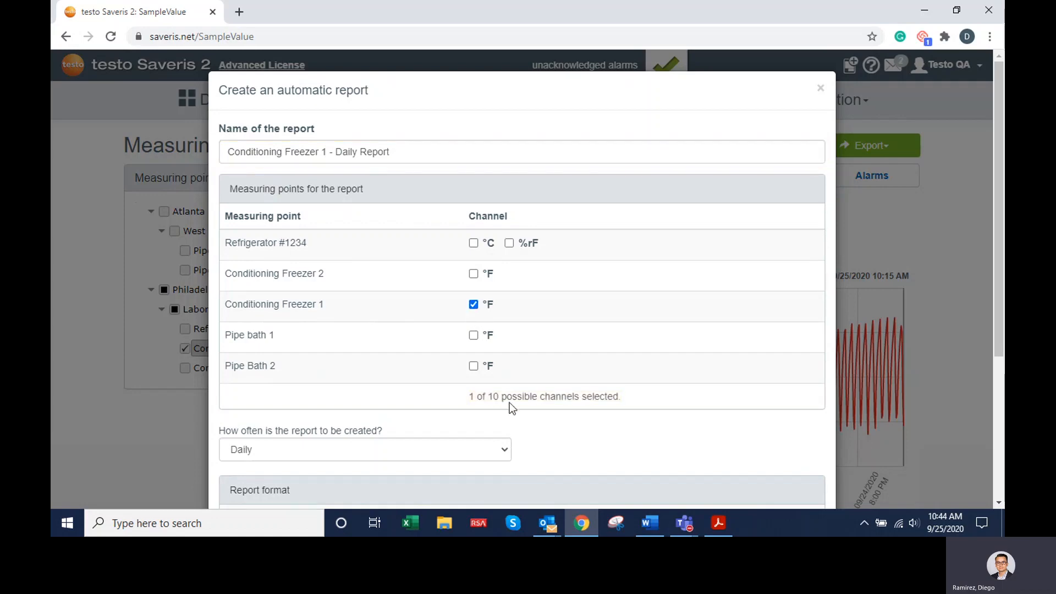
scroll(510, 402, "down", 3)
left_click(473, 281)
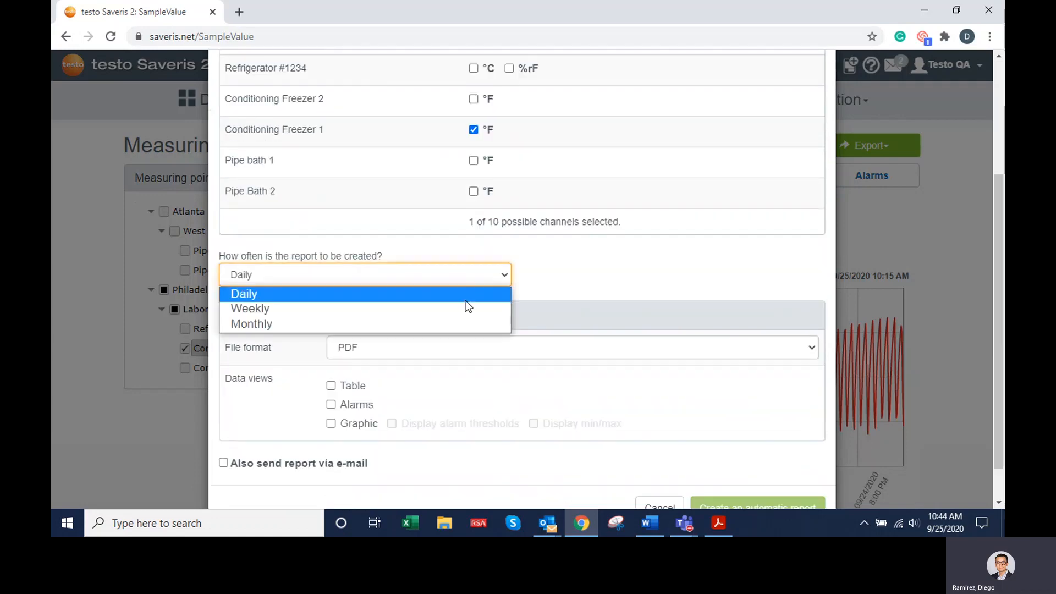
left_click(466, 297)
scroll(554, 354, "down", 1)
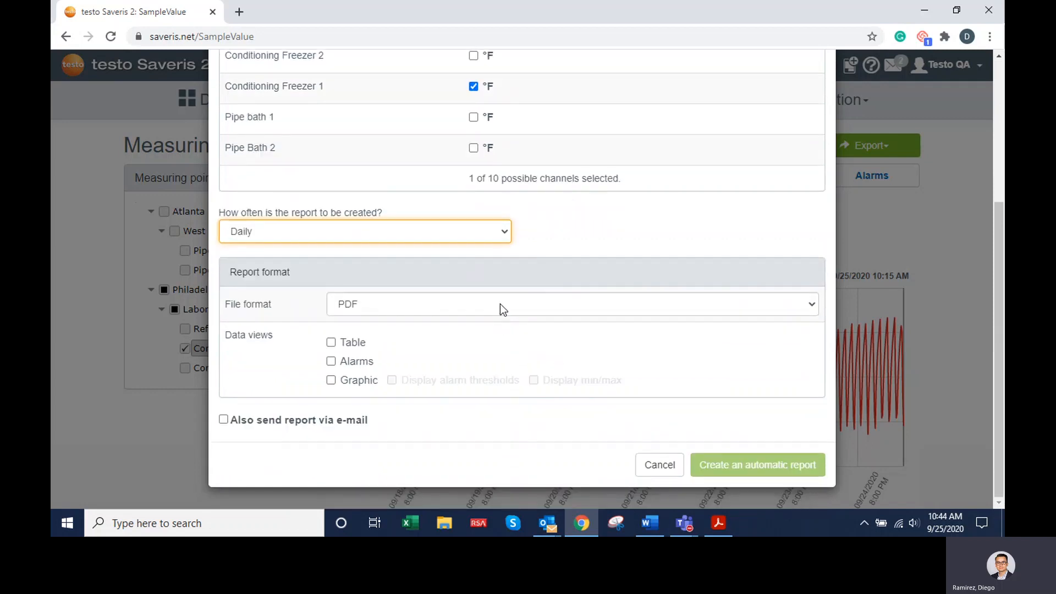
- Keep PDF as the file format and include table, alarms and graphic with alarm thresholds and min/max in the report
left_click(500, 307)
left_click(484, 323)
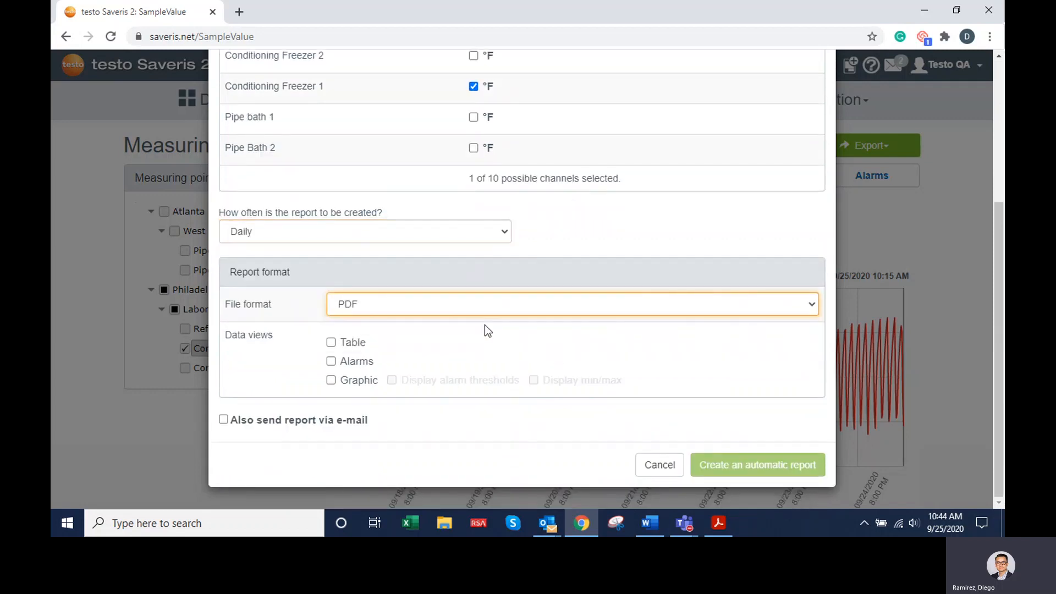
left_click(331, 343)
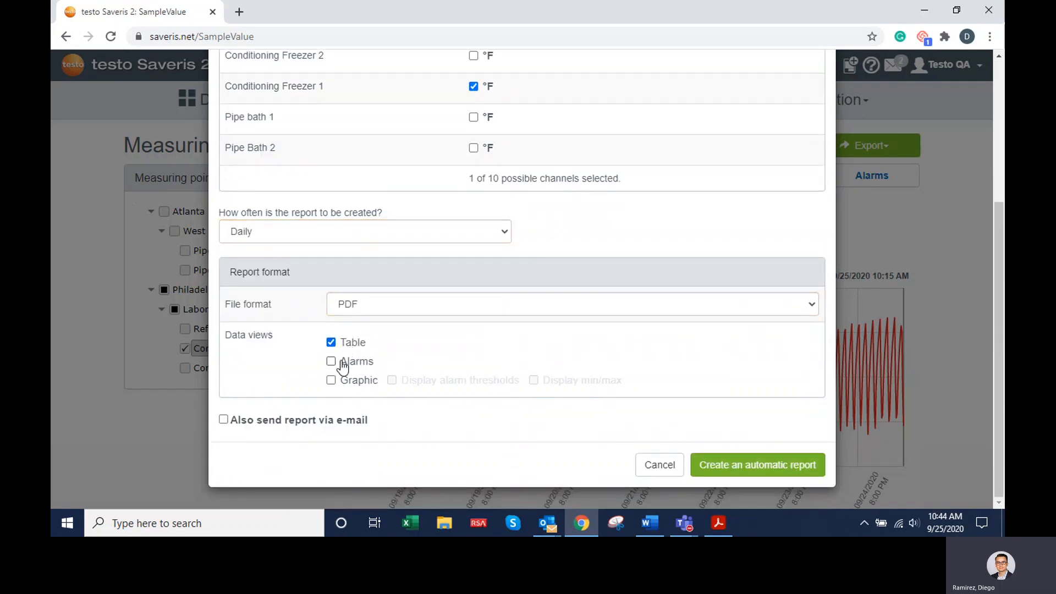
left_click(345, 380)
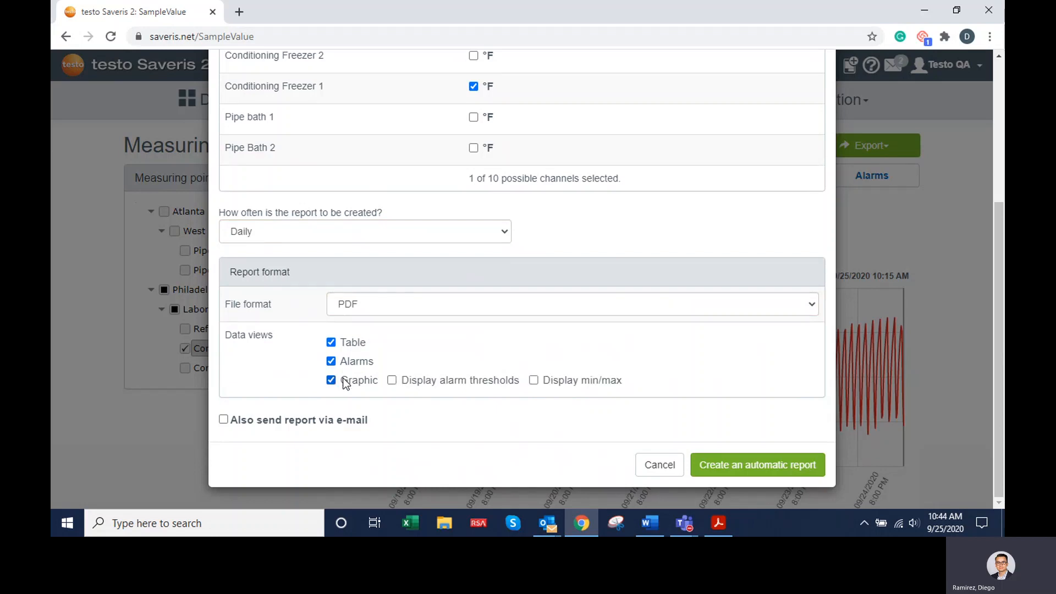
left_click(392, 380)
- Have the report also sent via e-mail to the account holder and the other listed recipient, and create the automatic report
left_click(288, 421)
scroll(381, 421, "down", 2)
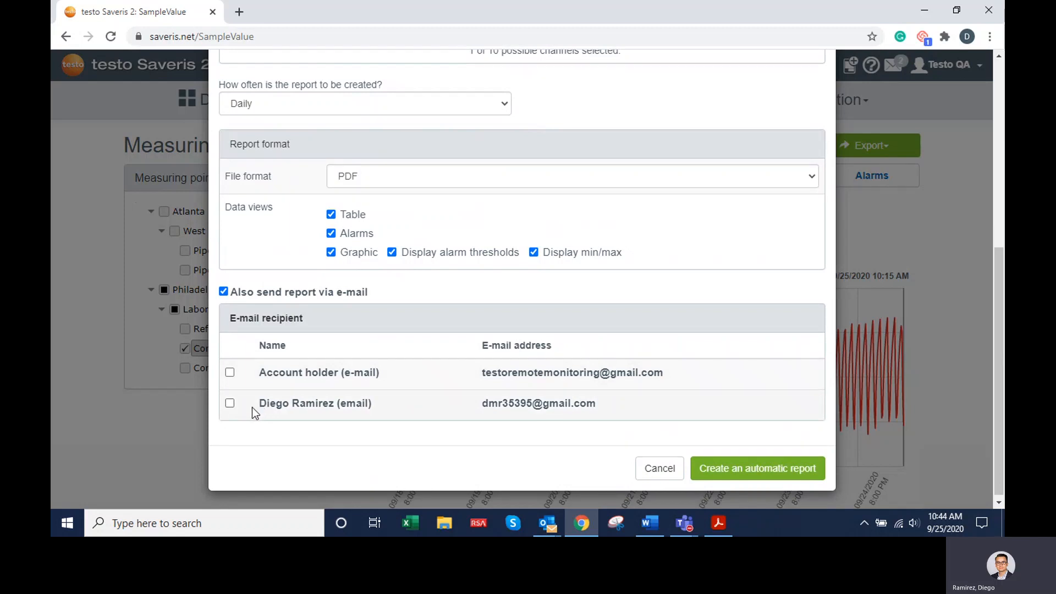
left_click(228, 405)
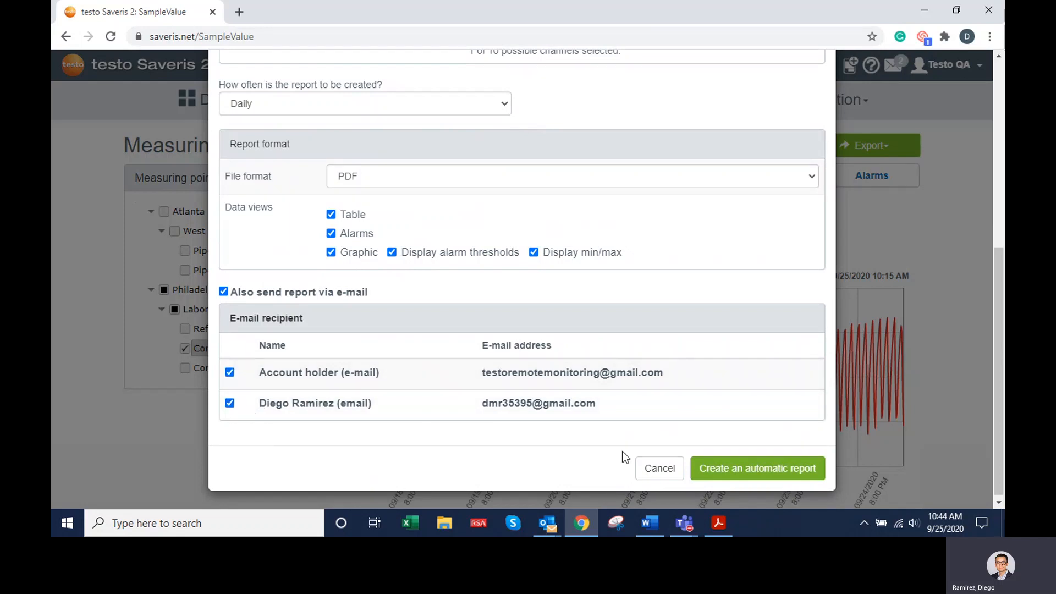
left_click(705, 472)
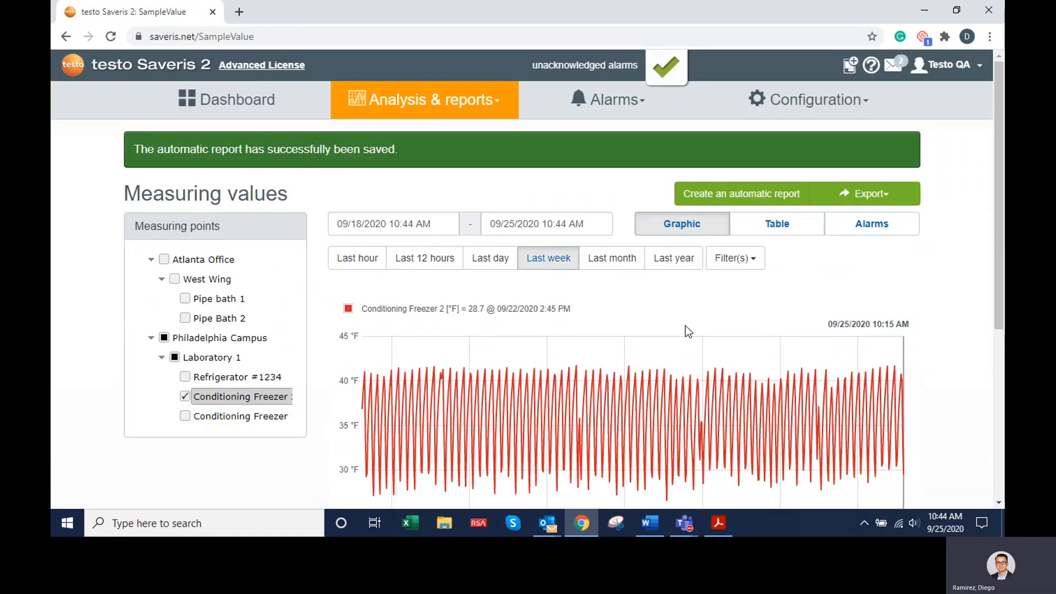
- Open the automatic reports overview and look through the list of generated reports
left_click(460, 101)
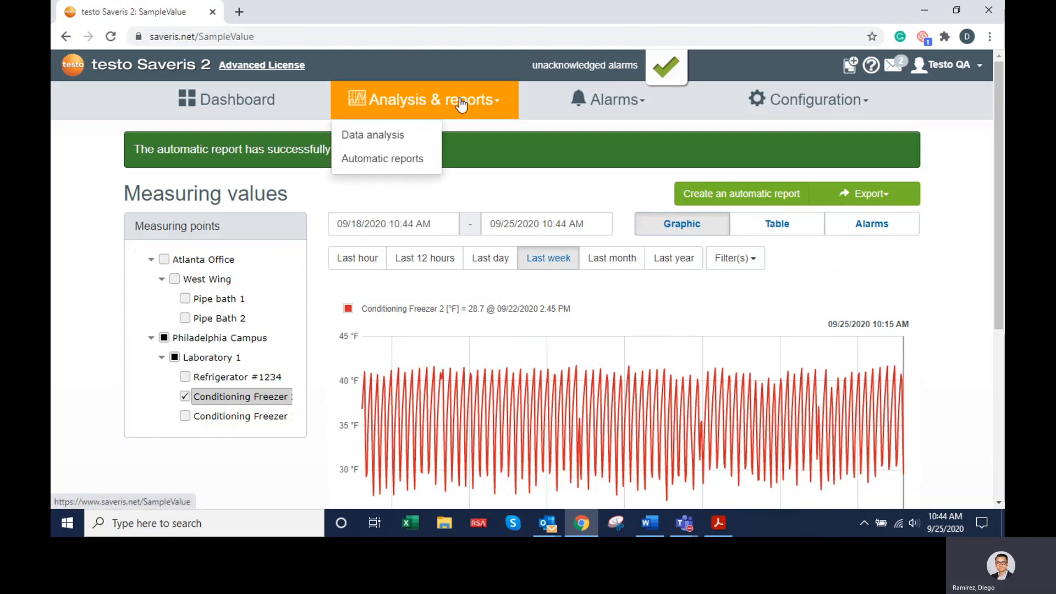
left_click(413, 160)
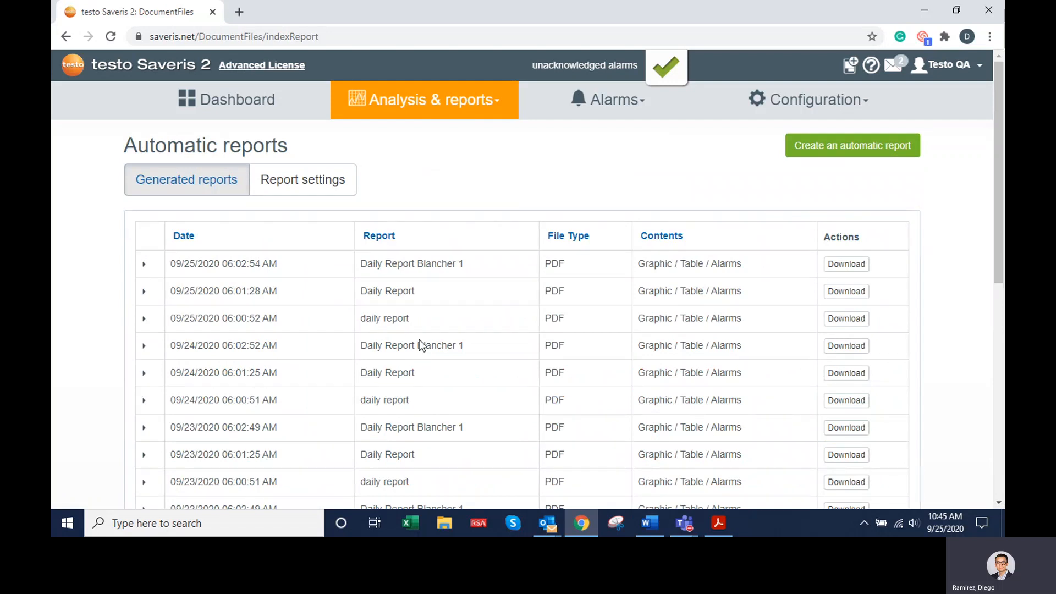
mouse_move(456, 114)
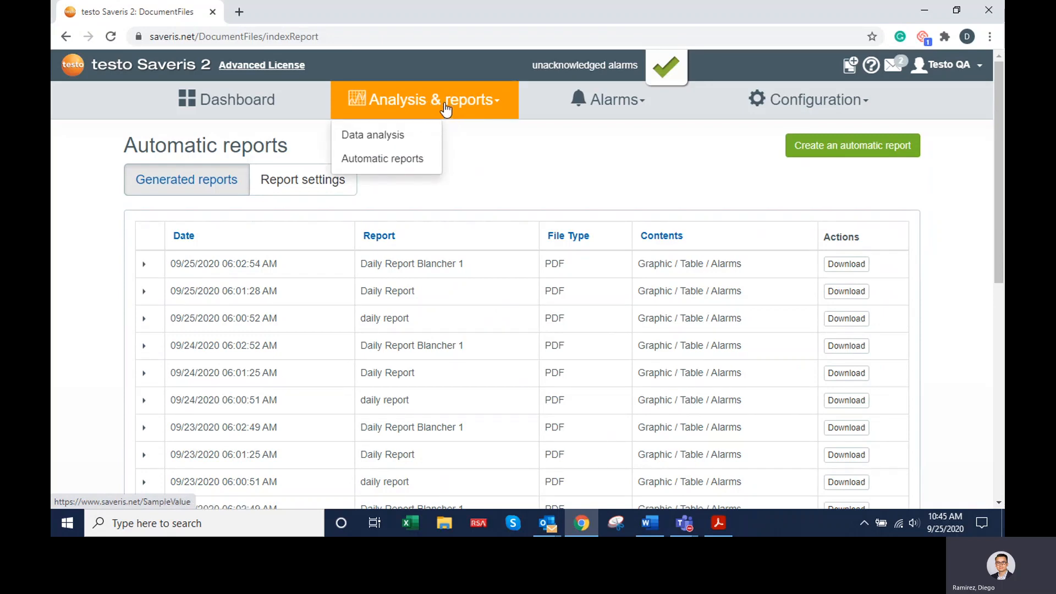
left_click(414, 164)
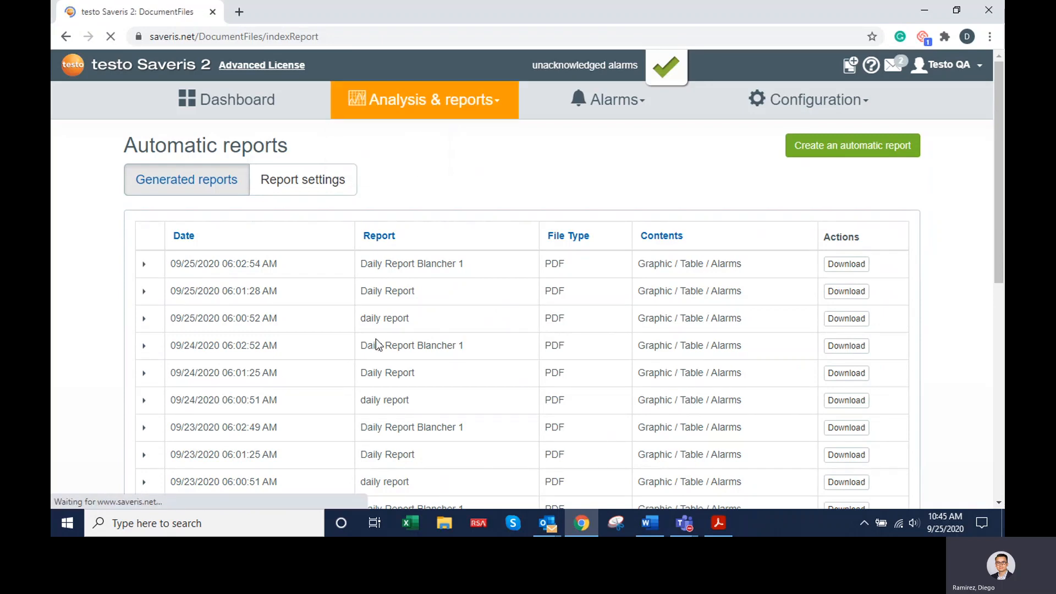
scroll(434, 424, "down", 1)
scroll(438, 421, "down", 3)
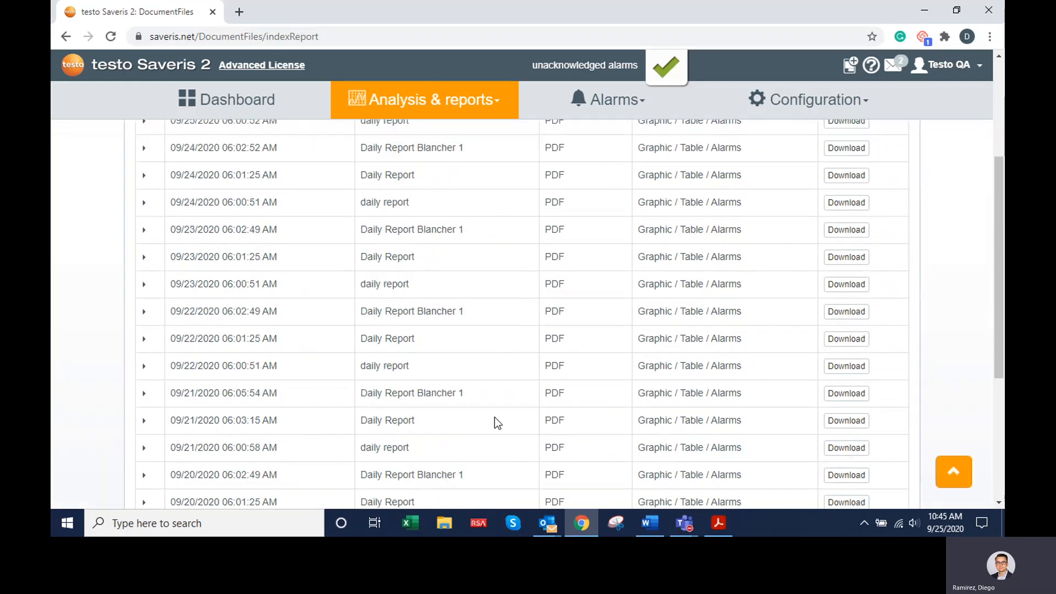
scroll(494, 417, "down", 2)
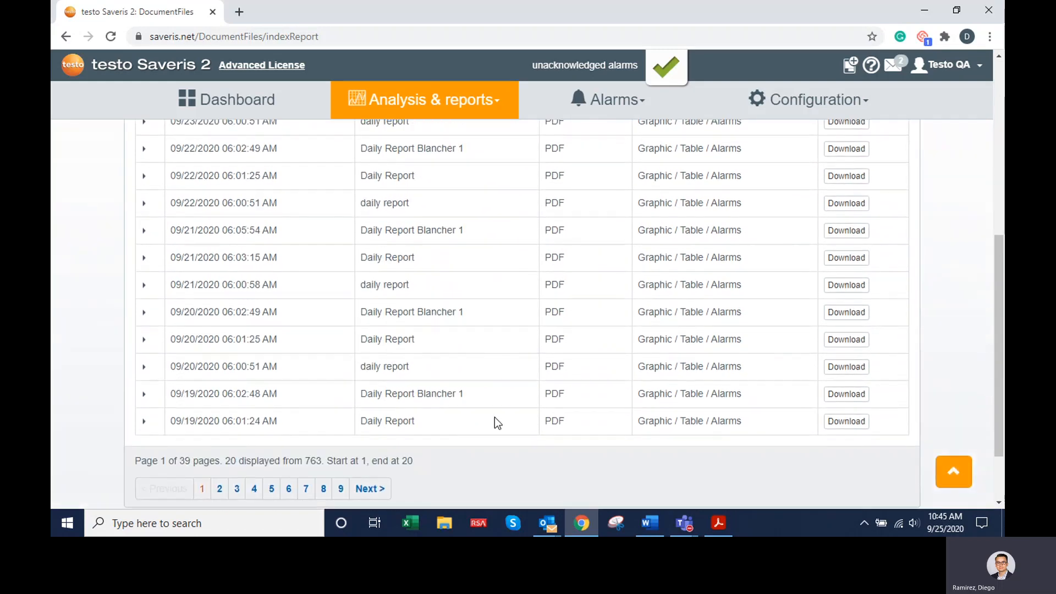
scroll(816, 281, "up", 6)
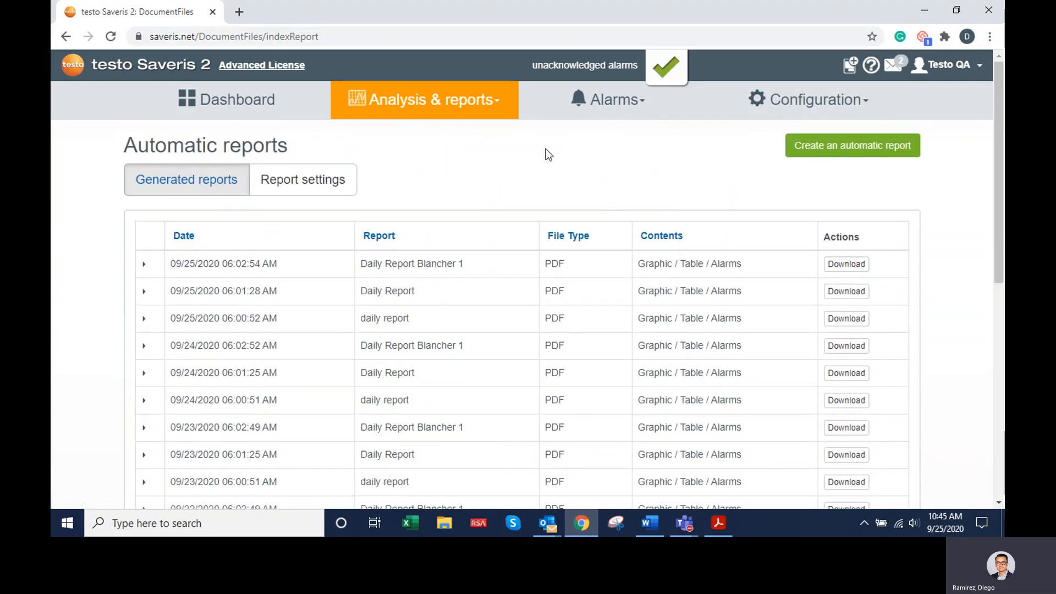